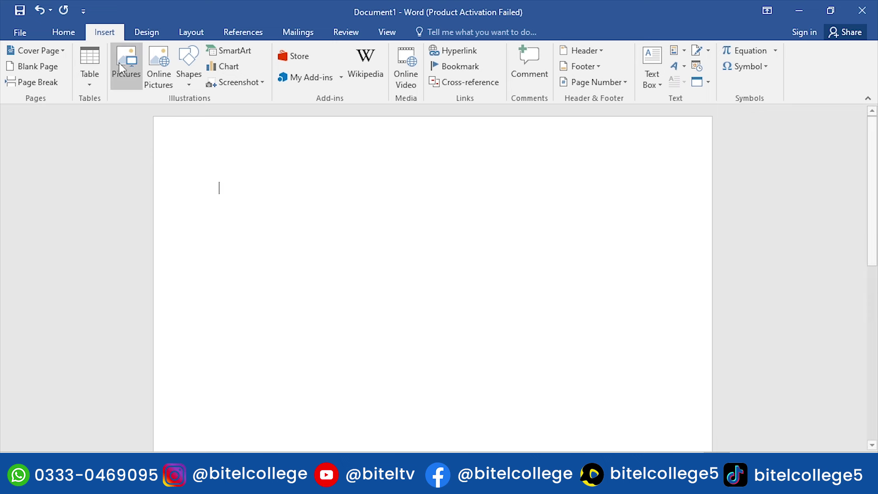
Insert the 'comments' speech-bubble picture from the Downloads folder onto the blank page
click(126, 71)
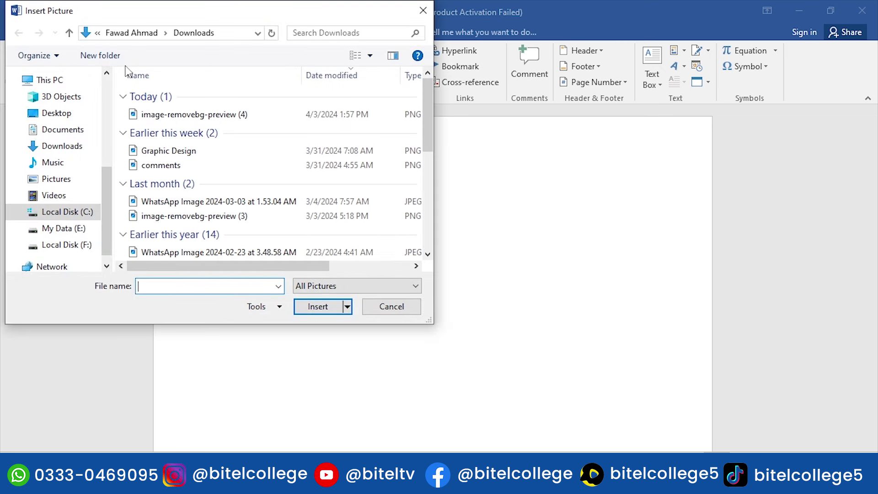
mouse_move(52, 163)
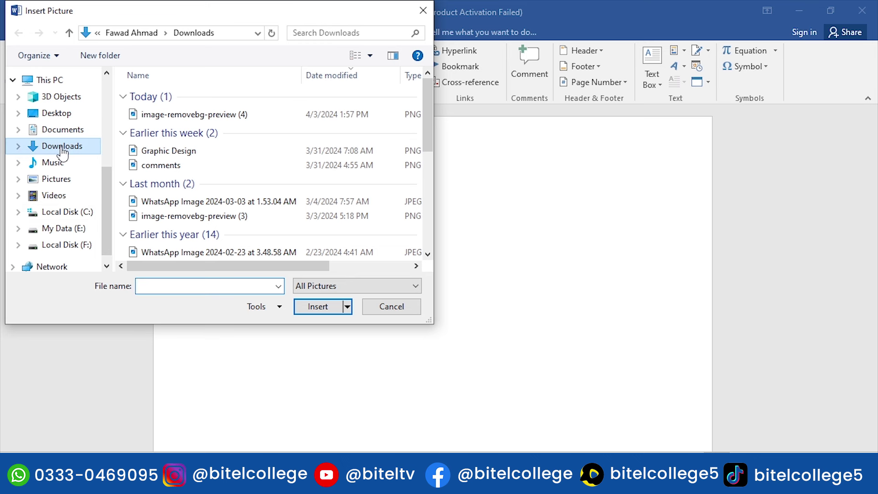
click(63, 147)
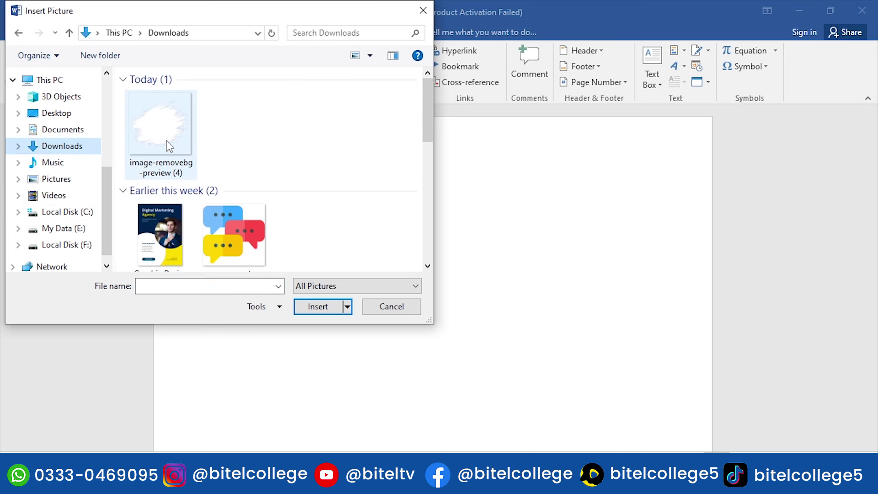
click(233, 236)
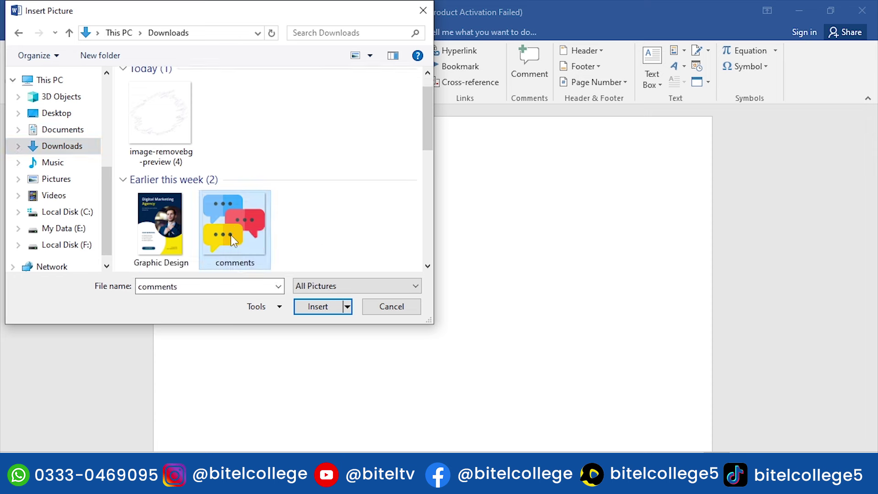
click(316, 308)
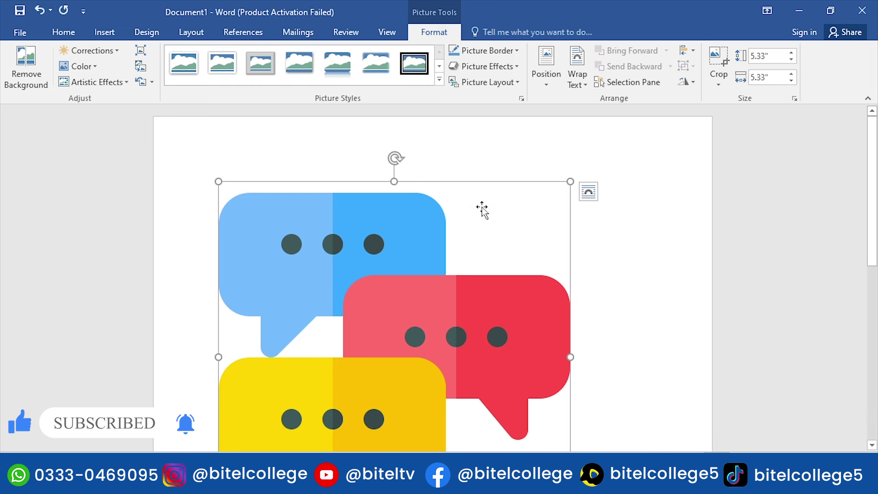
Shrink the speech-bubble picture to a 3.46" by 3.46" square, undoing the distorted resize
mouse_move(571, 181)
mouse_down()
mouse_move(389, 264)
mouse_move(310, 288)
mouse_up()
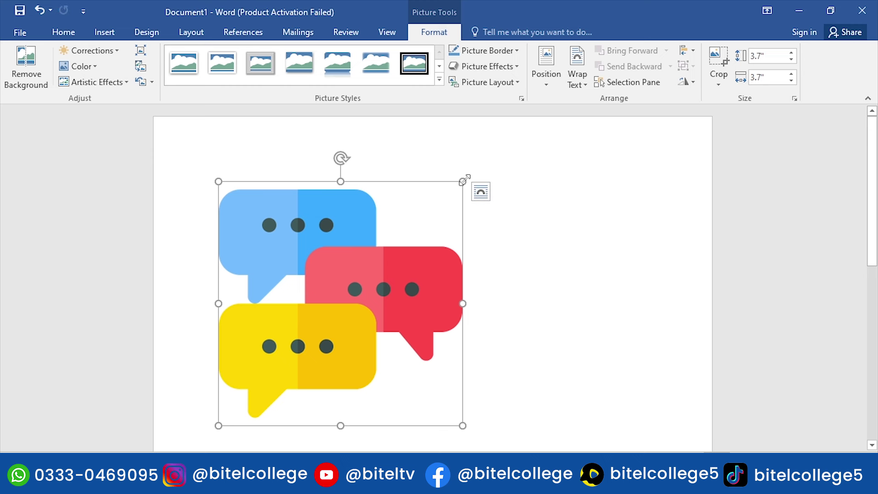
drag(464, 181, 452, 186)
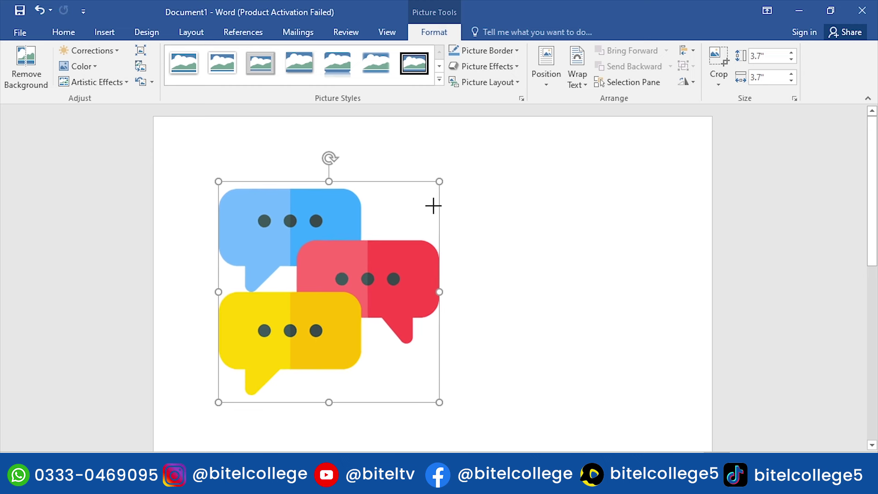
mouse_move(453, 186)
mouse_down()
mouse_move(433, 198)
mouse_move(356, 308)
mouse_move(345, 295)
mouse_up()
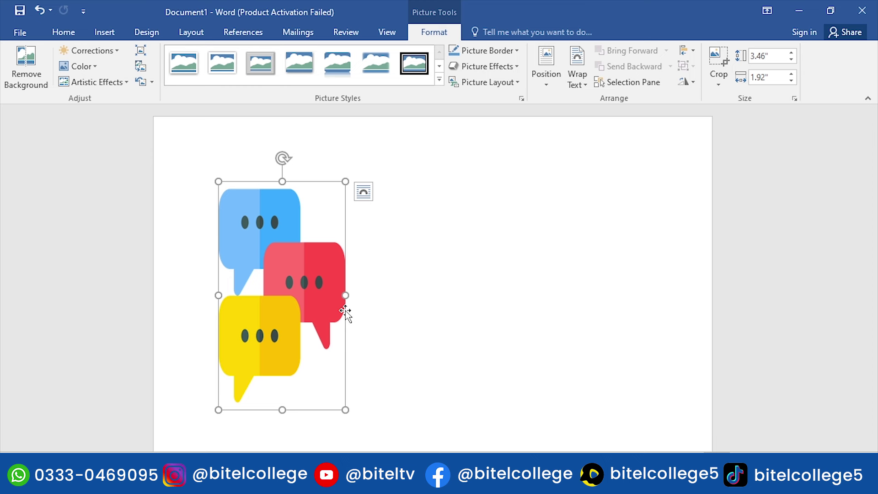
key(ctrl+z)
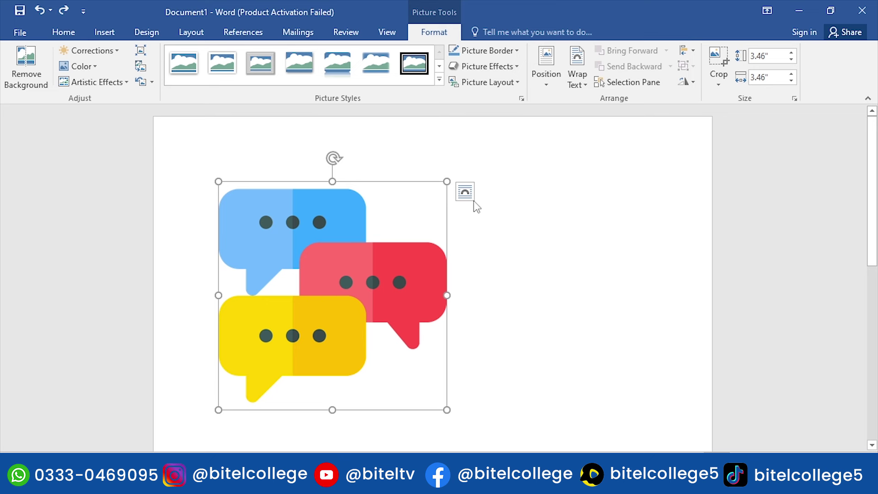
Give the picture Square text wrapping and drag it to the page's horizontal centre
click(466, 192)
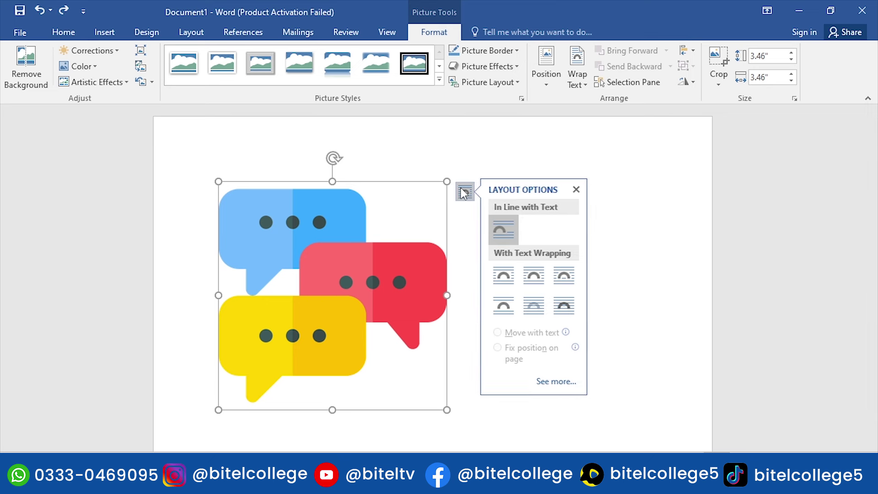
click(529, 270)
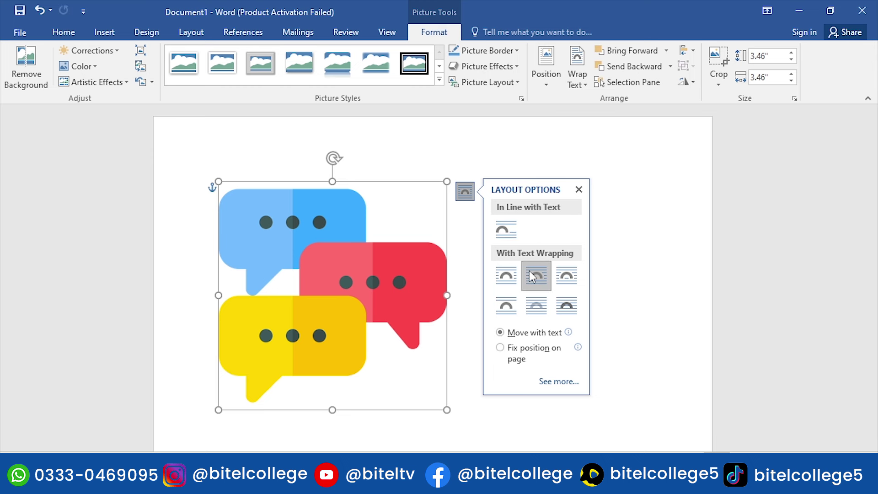
click(579, 188)
mouse_move(359, 261)
mouse_down()
mouse_move(443, 262)
mouse_move(370, 232)
mouse_up()
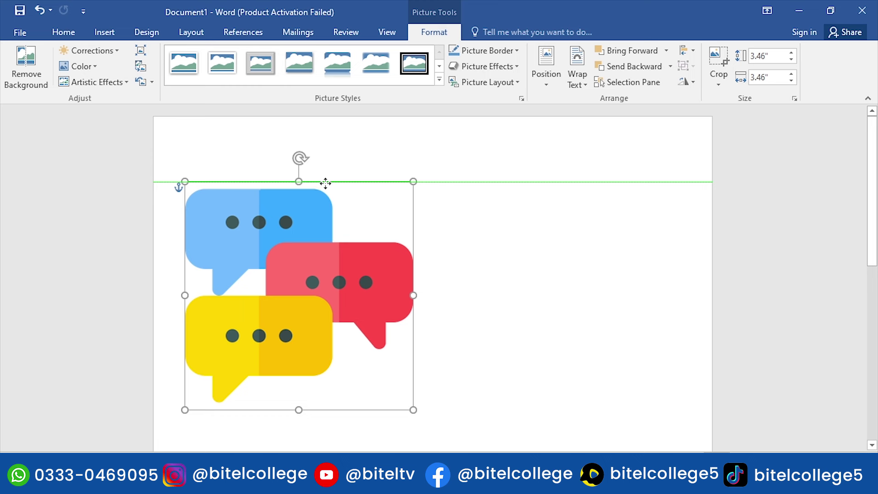
drag(370, 232, 418, 222)
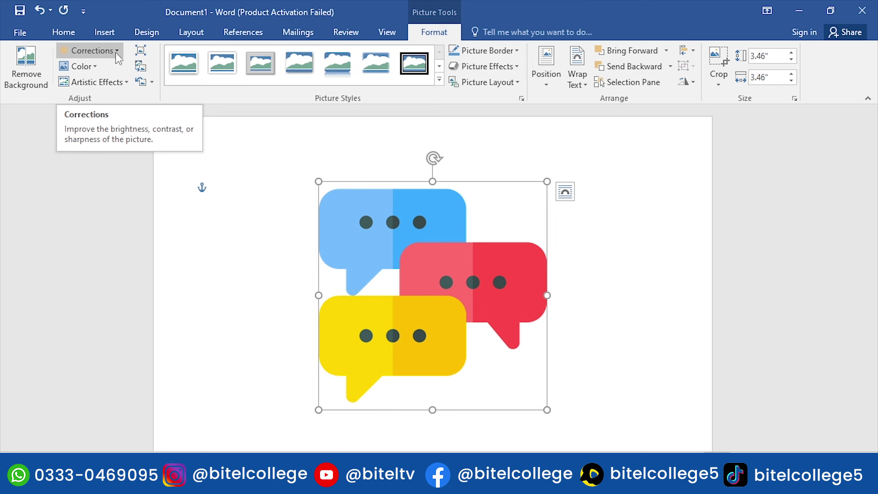
Preview the Corrections gallery without applying anything, then show the picture's Color options
click(110, 55)
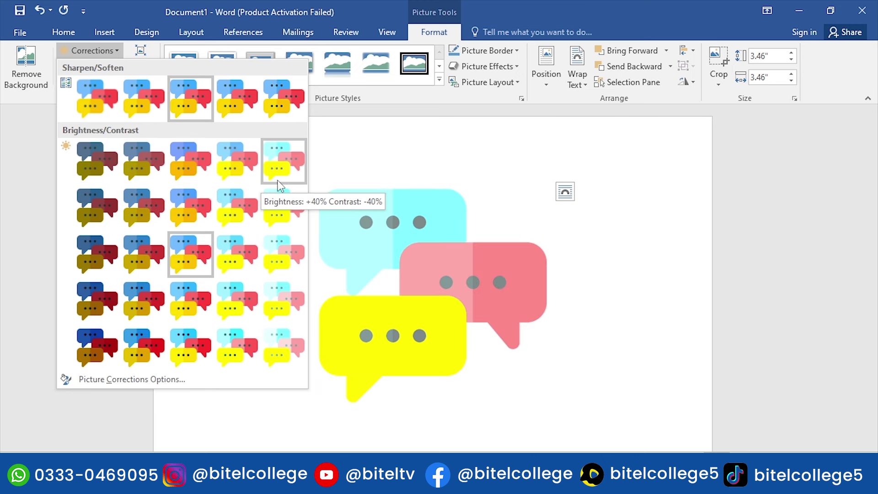
click(102, 52)
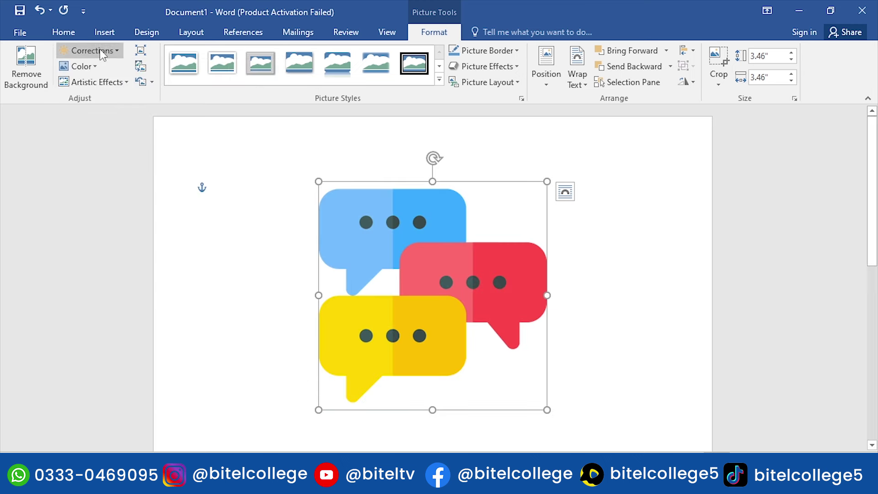
click(89, 65)
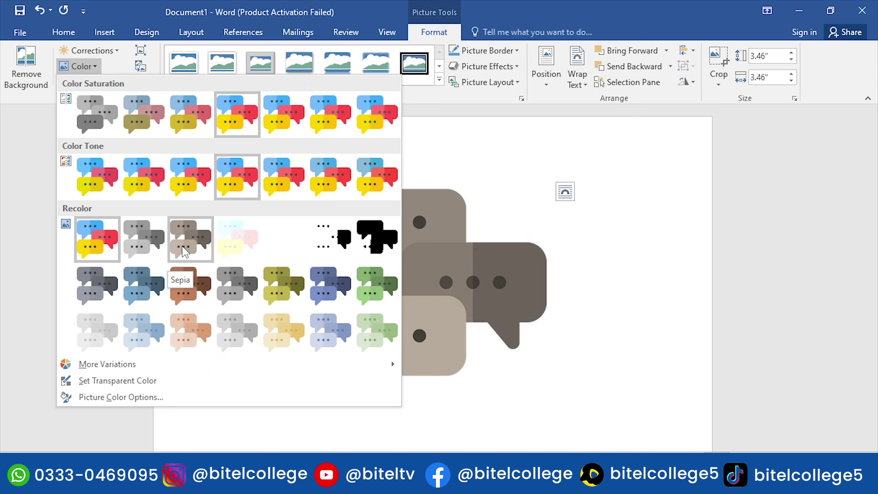
Dismiss the Color gallery without recolouring and display the Artistic Effects choices
click(92, 66)
click(99, 83)
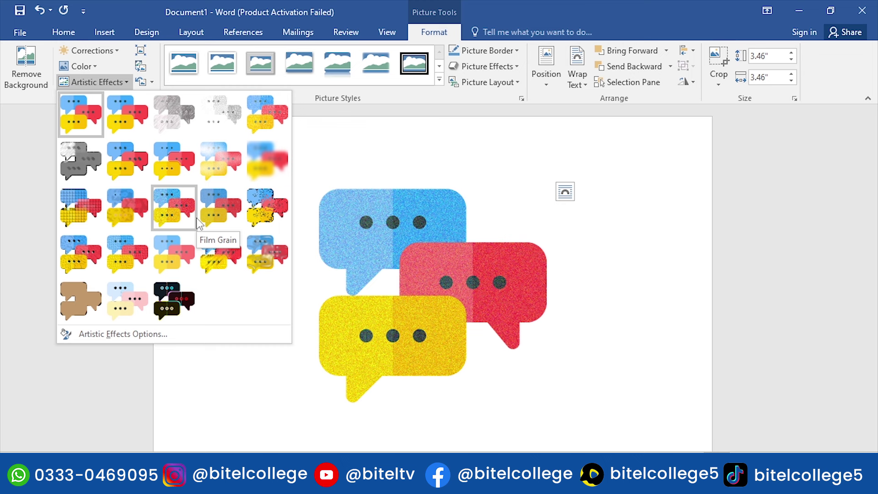
Dismiss the Artistic Effects and Picture Styles galleries unapplied, then delete the speech-bubble picture
click(120, 83)
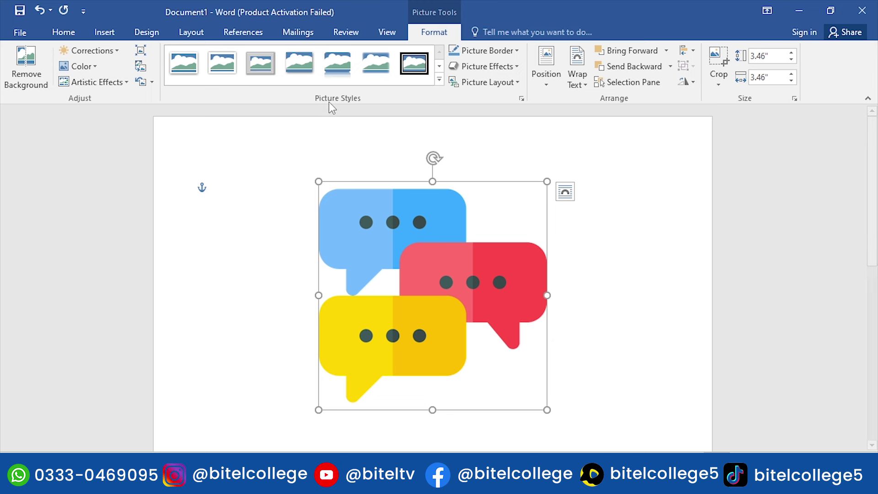
click(438, 78)
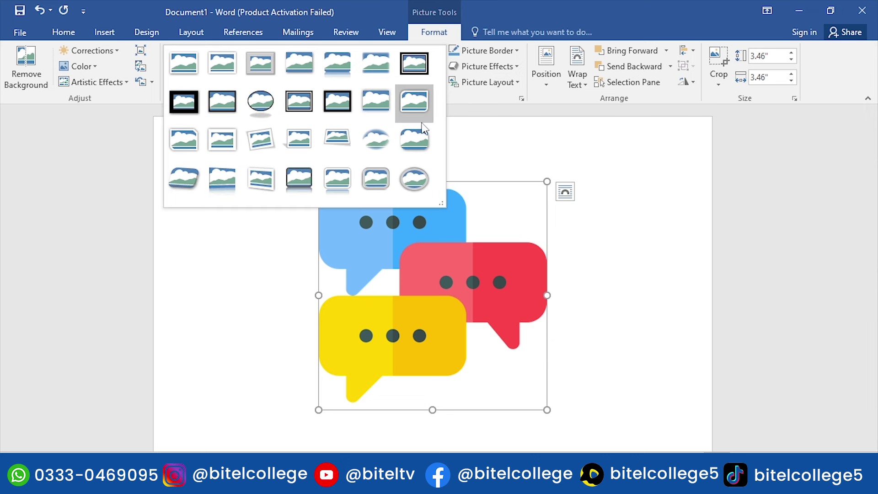
click(464, 257)
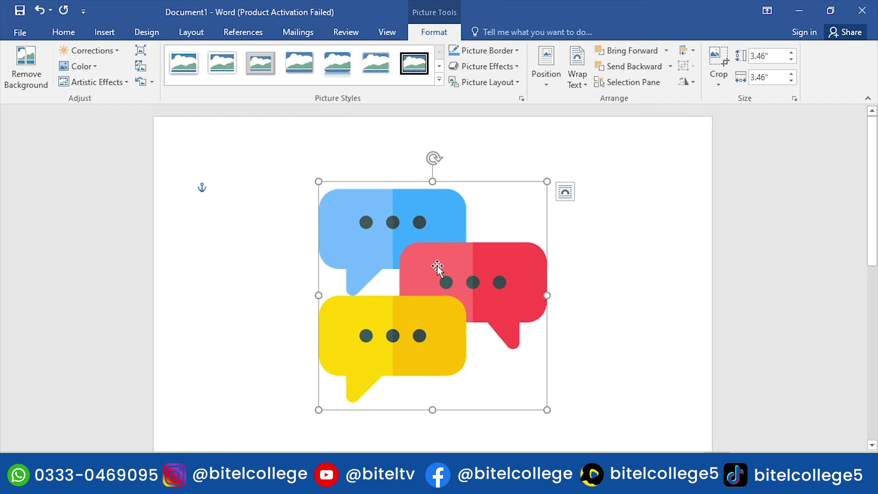
key(Delete)
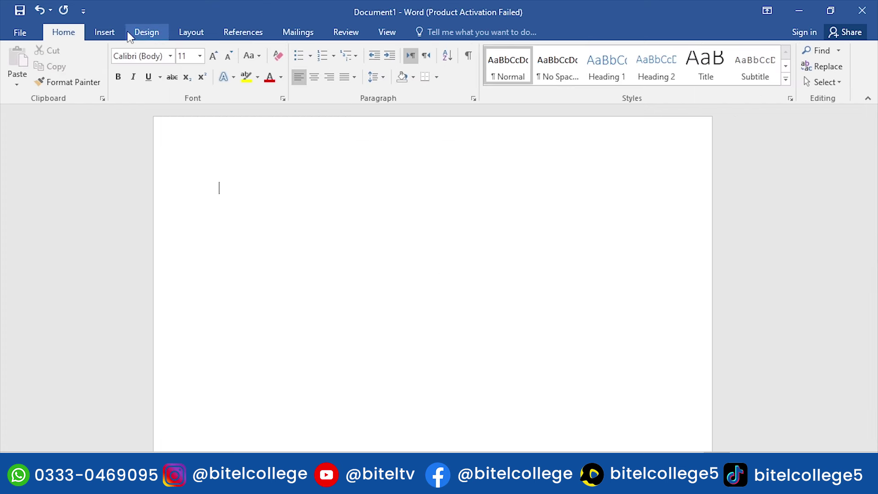
Insert the 'Graphic Design' flyer picture from Downloads onto the page
click(104, 32)
click(120, 81)
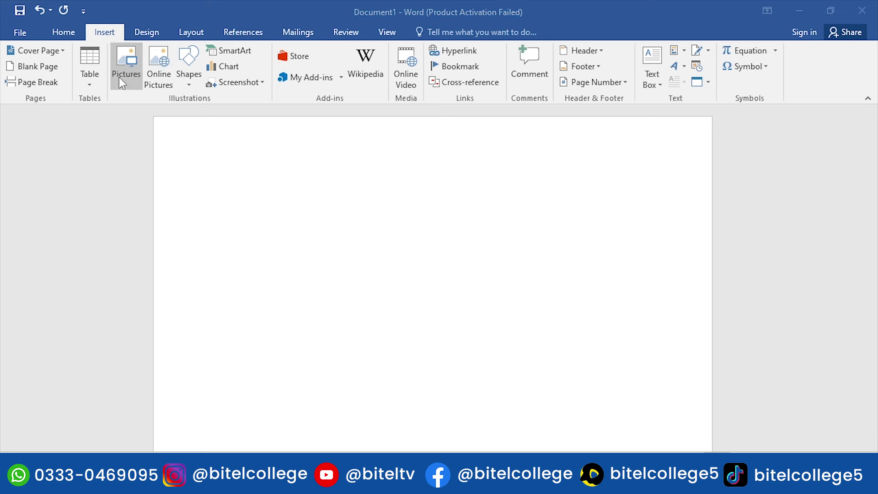
click(173, 152)
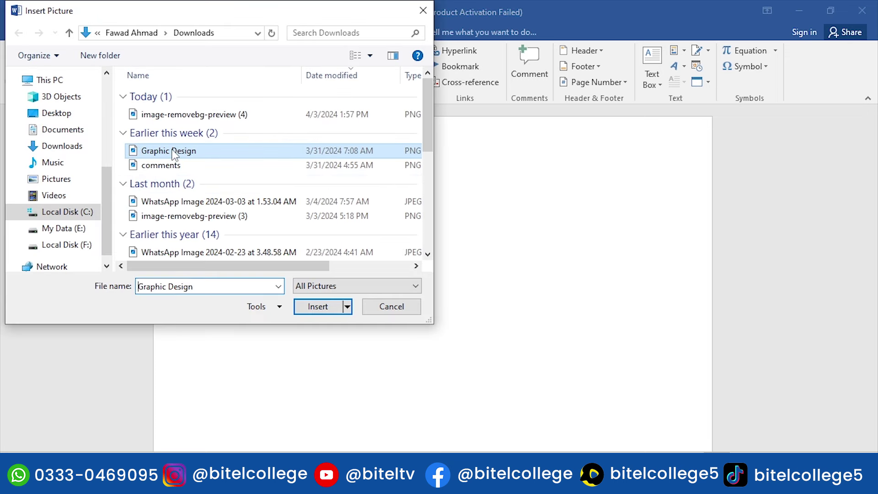
click(317, 306)
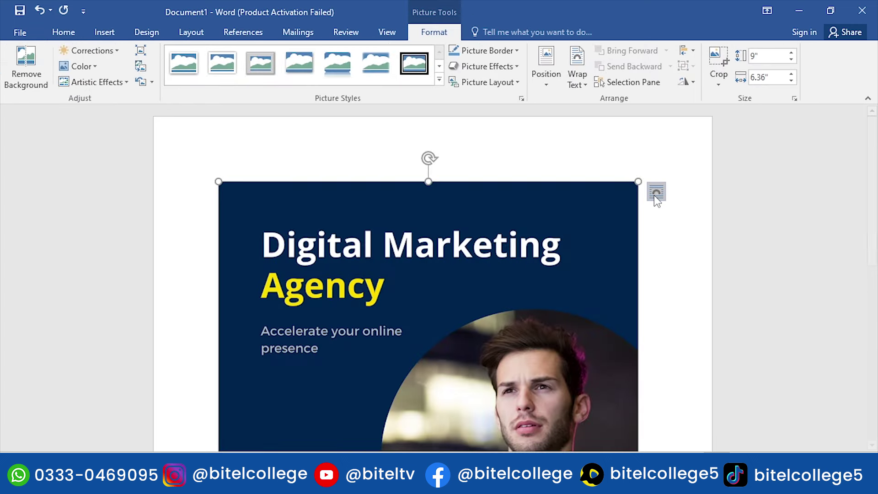
Set Square text wrapping on the flyer and move it lower on the page
click(656, 192)
click(720, 273)
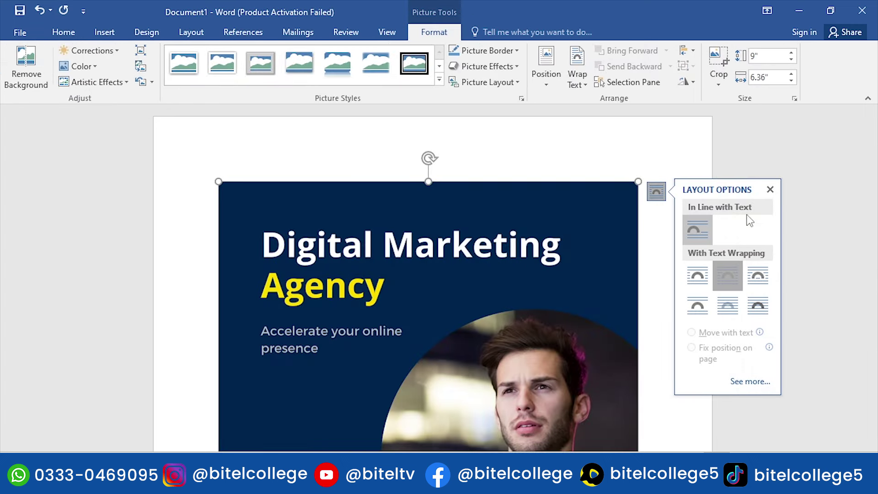
click(770, 189)
drag(559, 185, 488, 285)
Shrink the flyer proportionally to 3.05" by 2.16" and shift it right of centre
scroll(412, 274, down, 5)
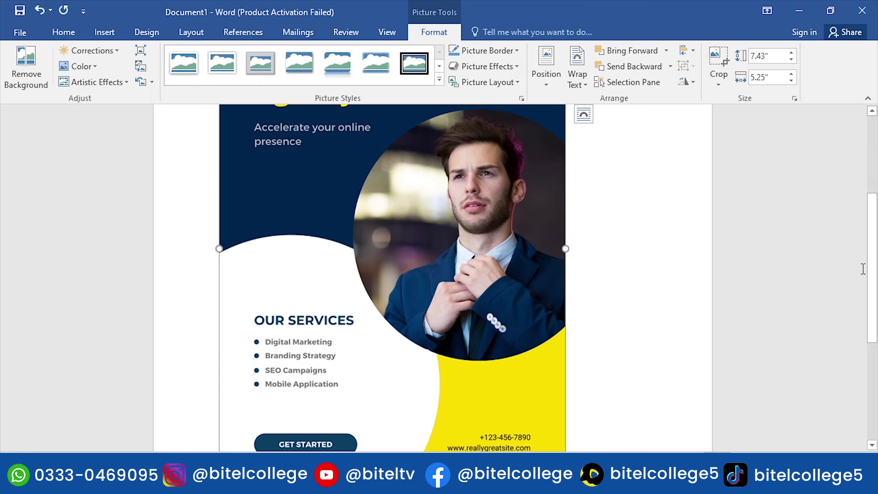
drag(873, 273, 873, 216)
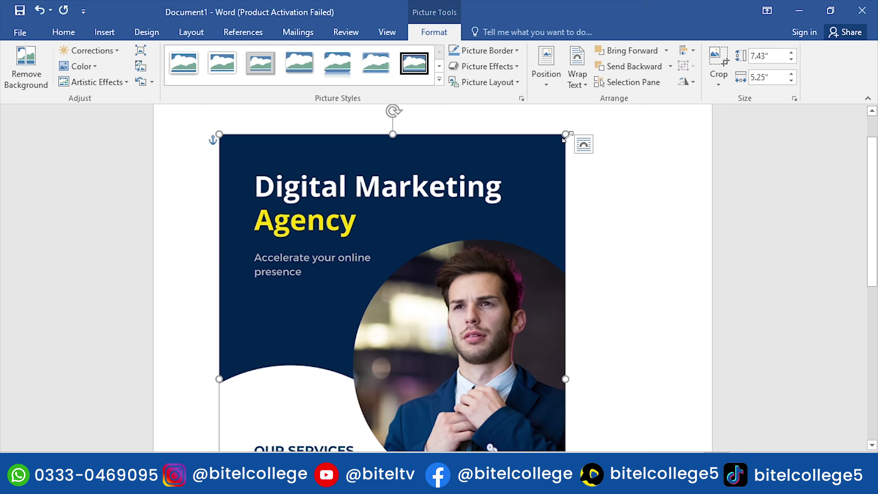
drag(566, 136, 460, 283)
scroll(368, 366, down, 5)
click(369, 362)
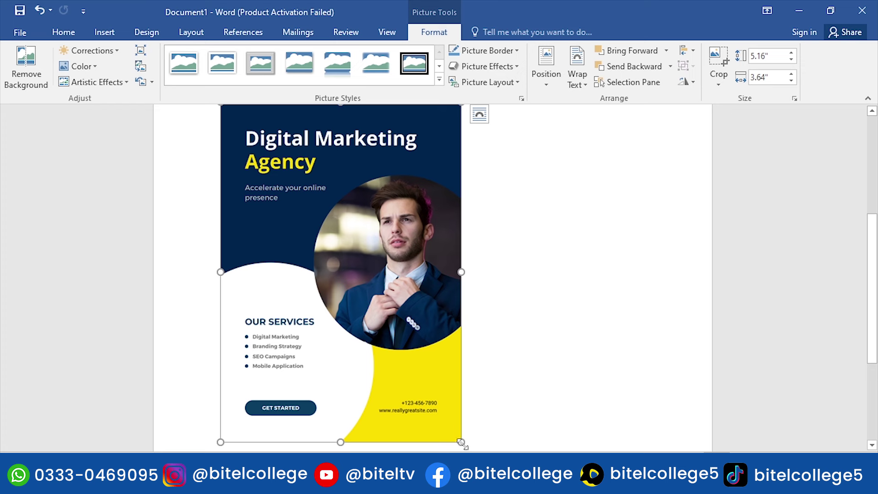
drag(461, 442, 364, 302)
mouse_move(286, 208)
mouse_down()
mouse_move(333, 220)
mouse_move(350, 236)
mouse_up()
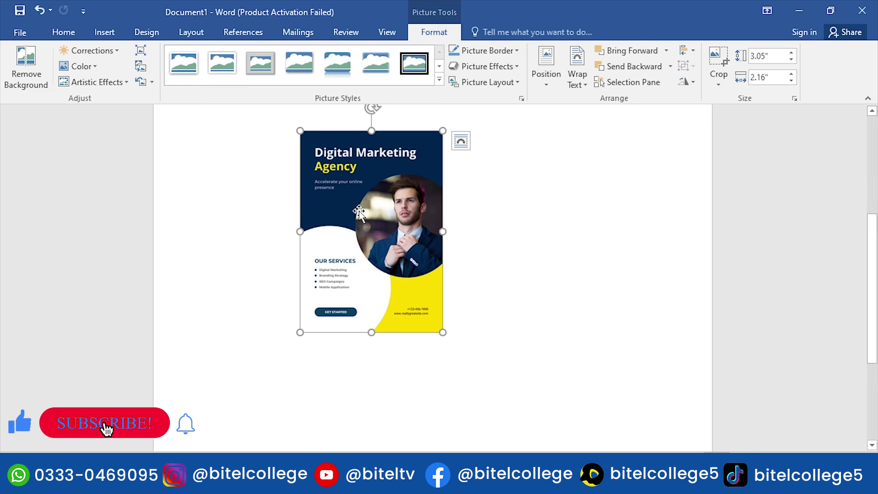
drag(369, 214, 446, 235)
click(440, 81)
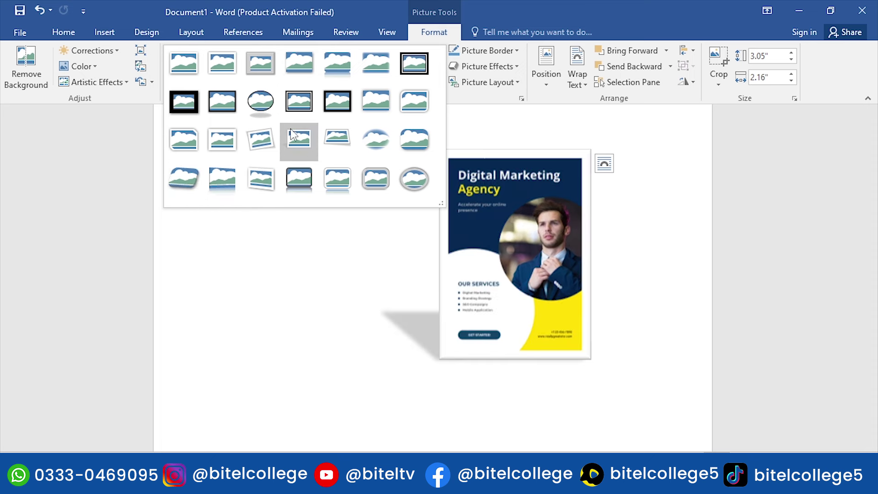
Dismiss the Picture Styles gallery unapplied and drag the plain flyer left toward the page centre
click(473, 226)
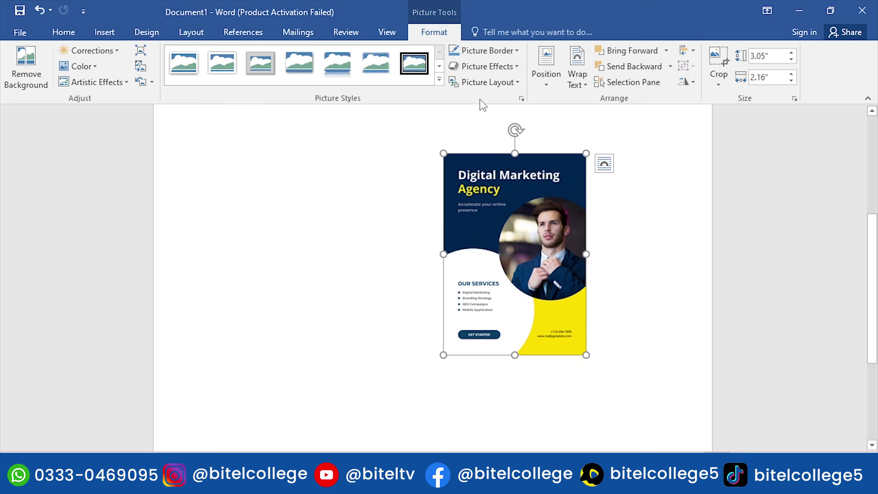
drag(474, 225, 330, 223)
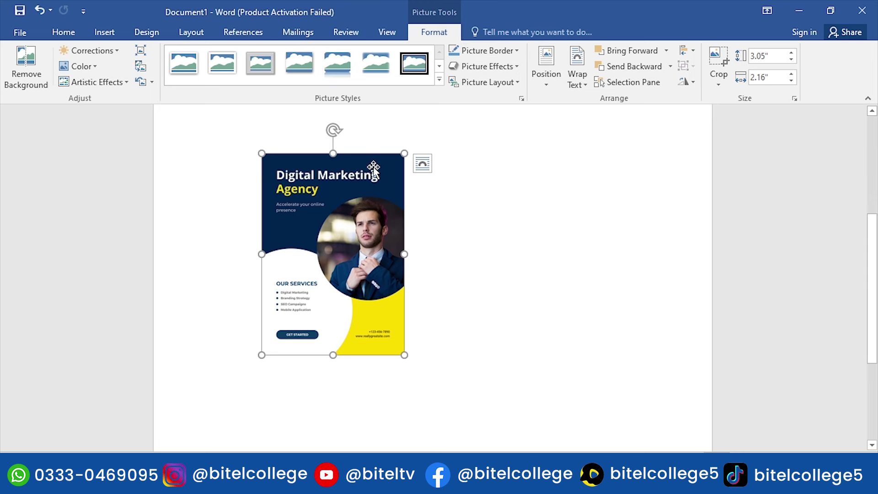
Give the flyer a gold picture border with a 2¼ pt weight
click(511, 51)
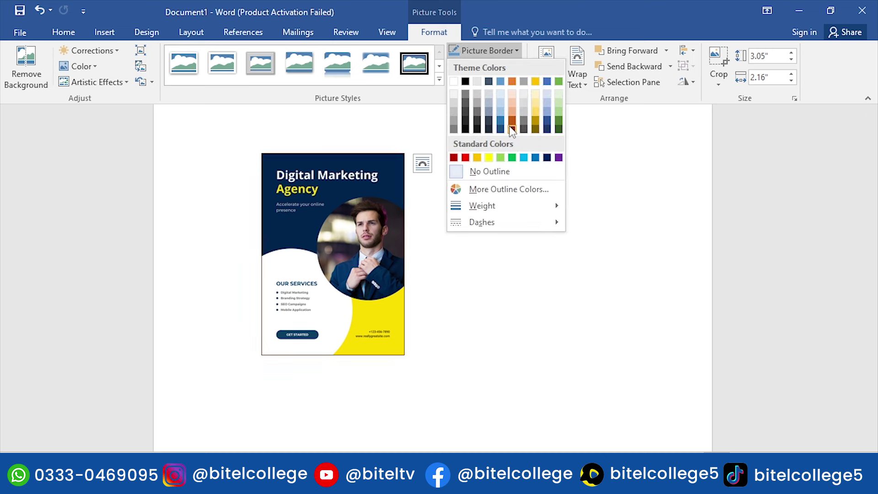
click(535, 125)
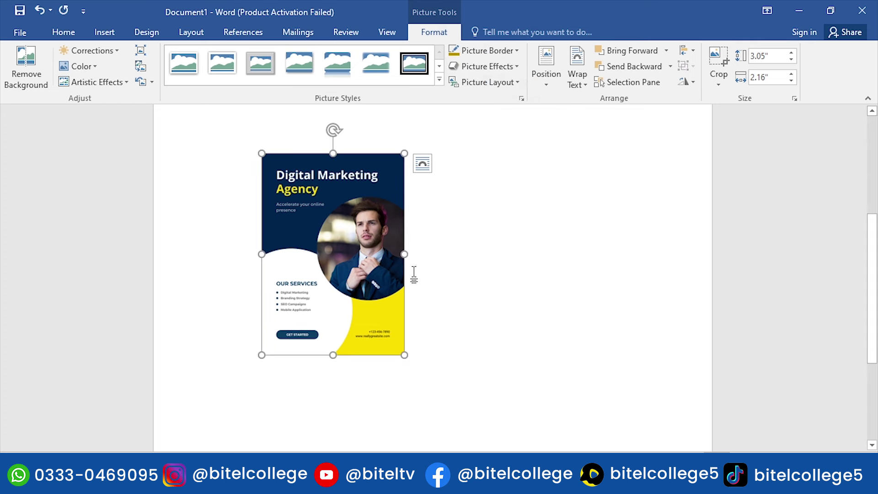
key(ctrl+y)
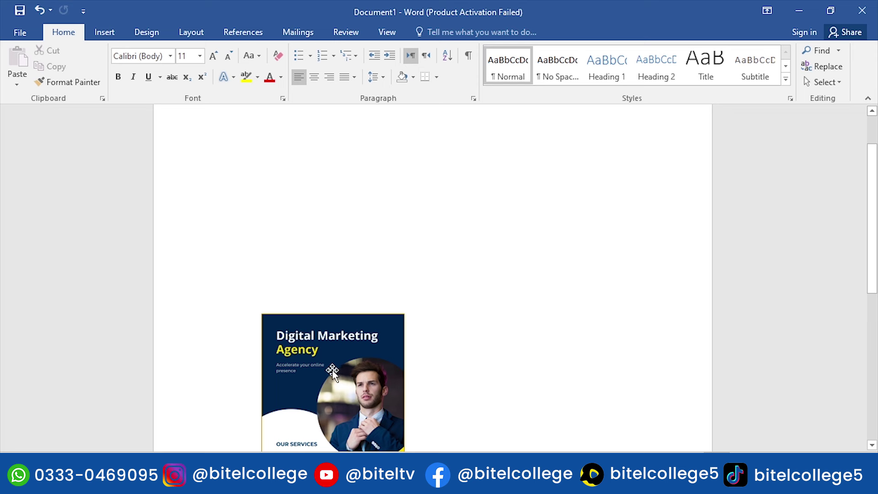
key(ctrl+y)
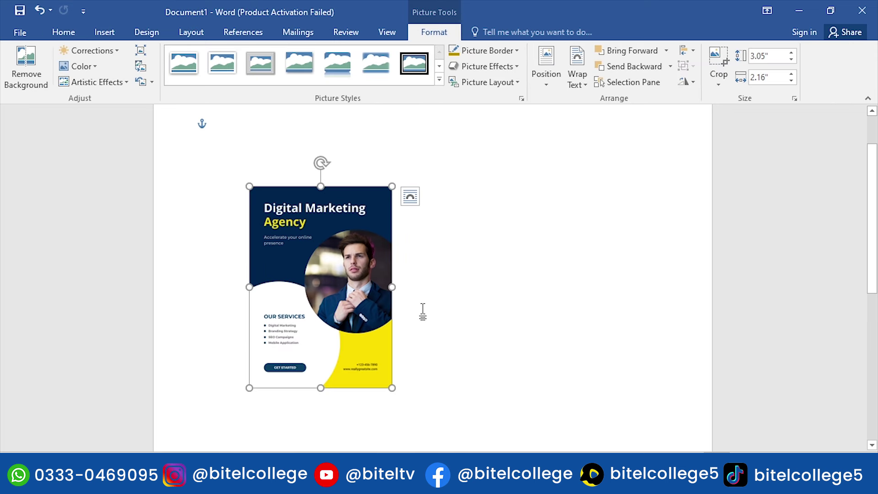
click(517, 52)
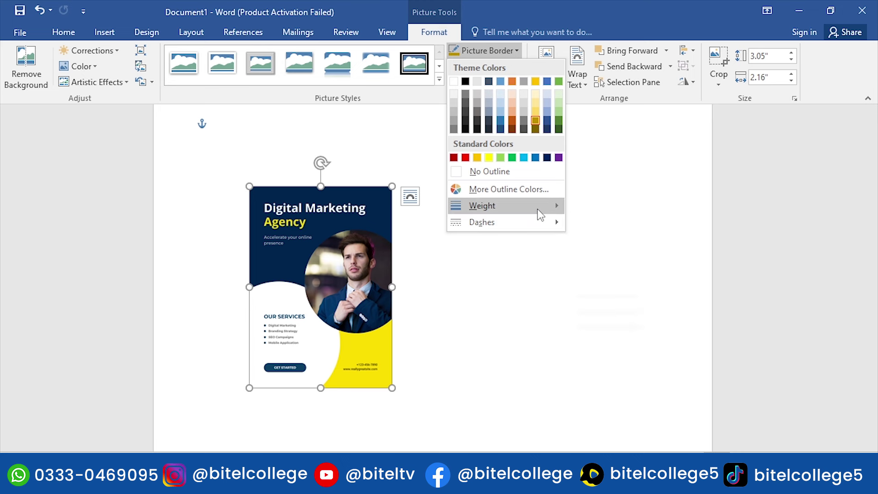
mouse_move(482, 206)
click(603, 287)
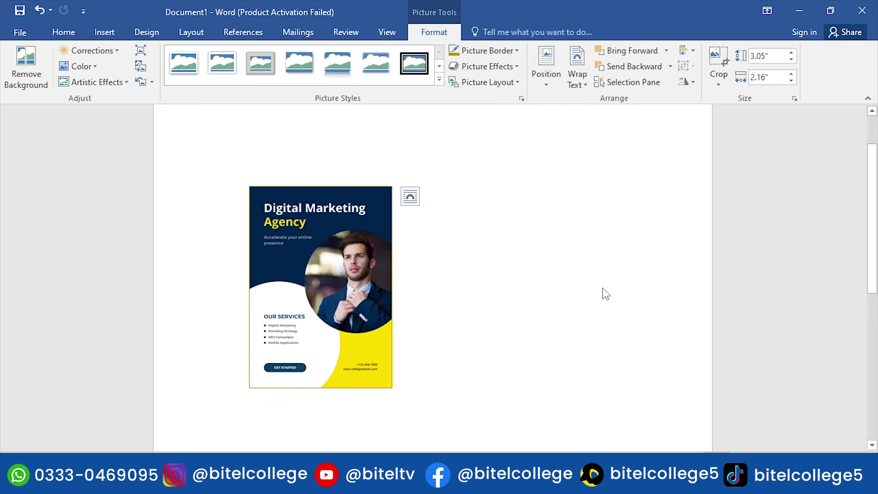
Leave the gold border unchanged and add the first Outer drop shadow preset to the picture
click(501, 51)
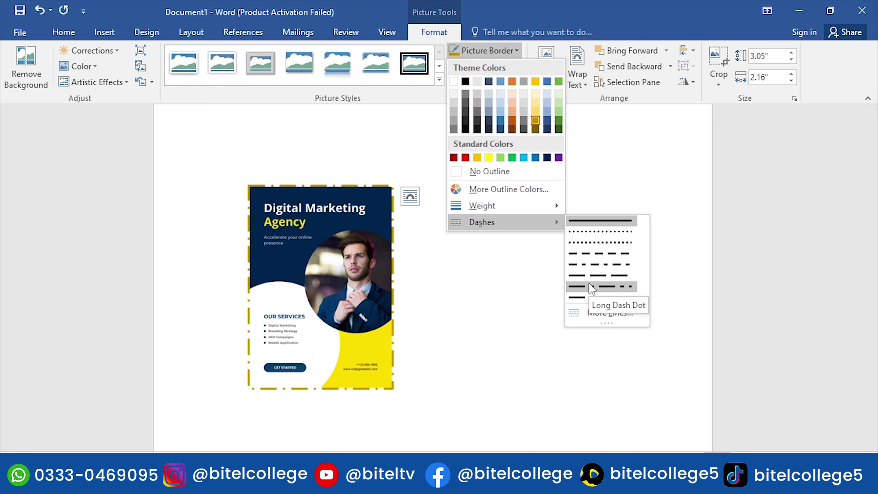
click(487, 50)
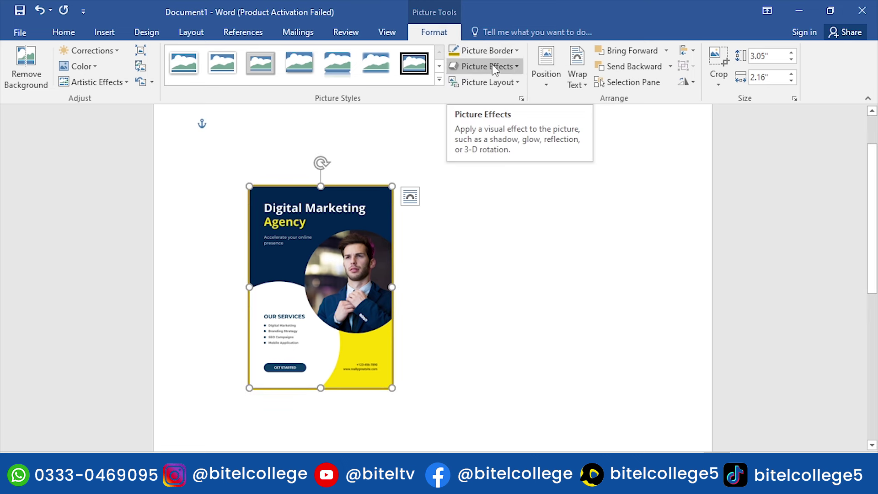
click(513, 65)
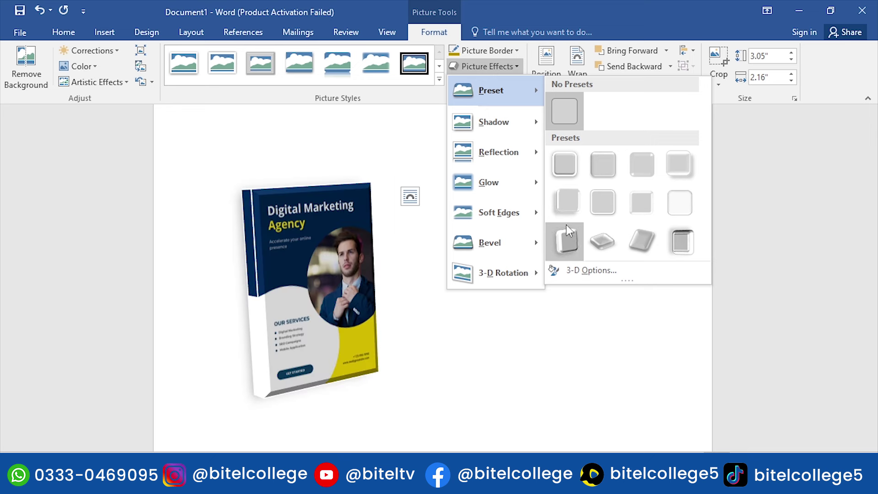
mouse_move(494, 122)
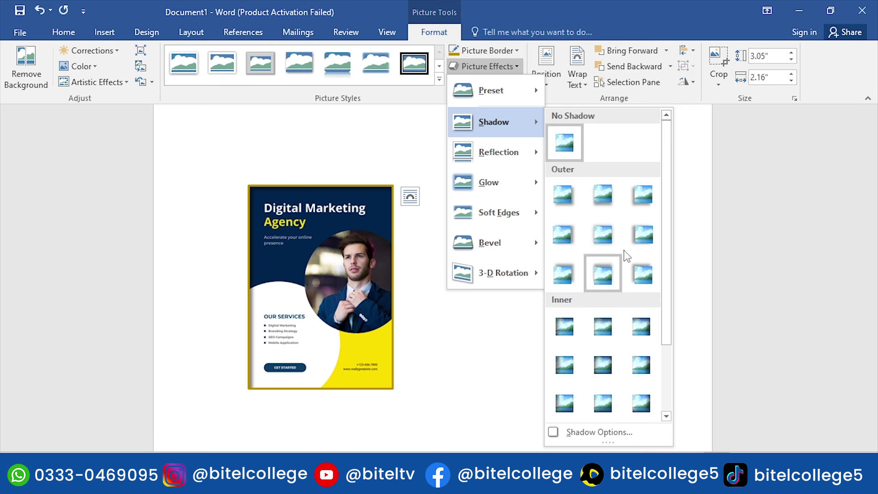
click(564, 214)
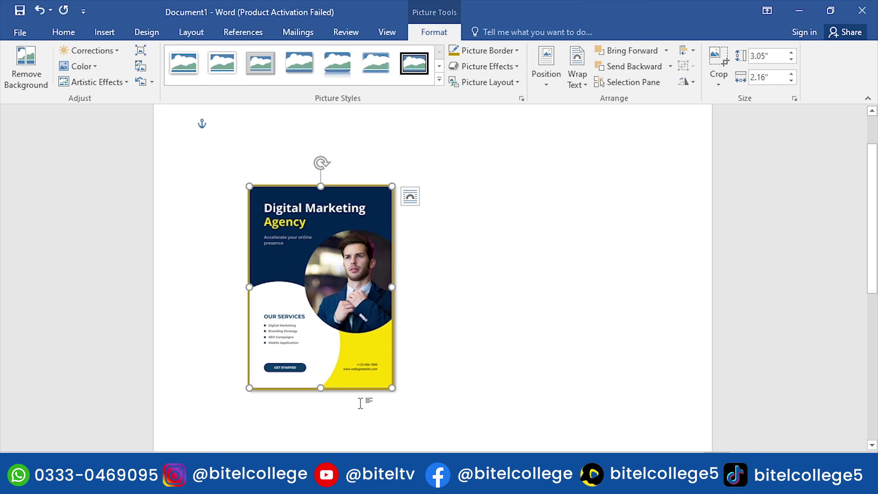
Try an Inner shadow on the picture, then set it to No Shadow
click(513, 69)
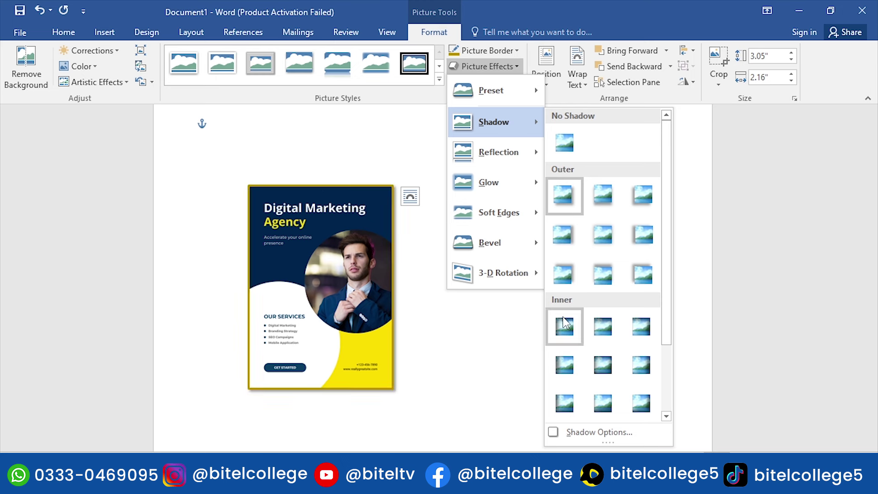
click(563, 322)
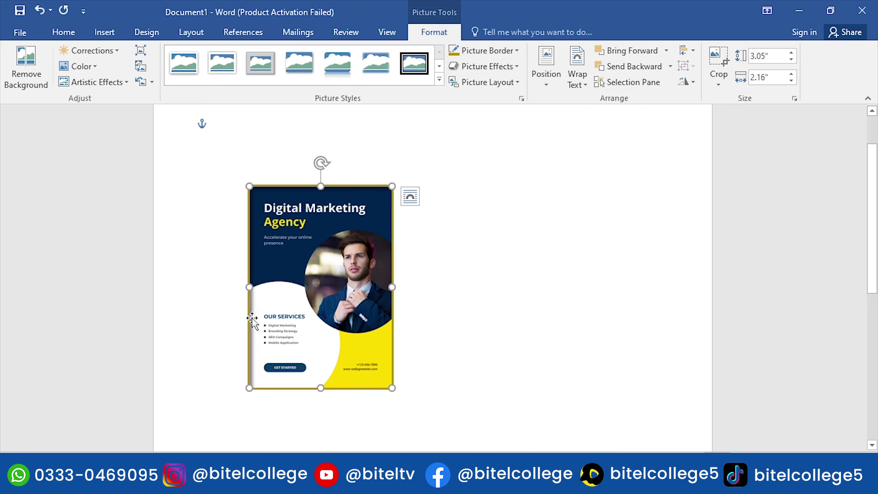
click(484, 66)
mouse_move(494, 122)
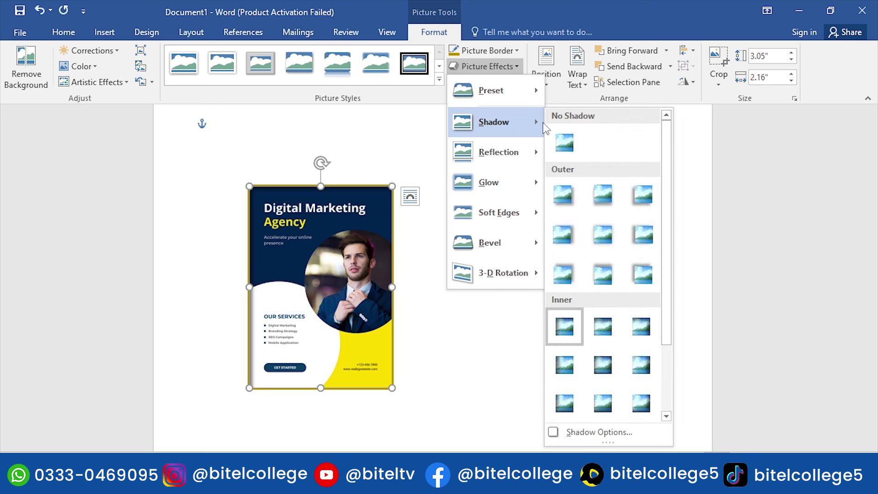
click(564, 143)
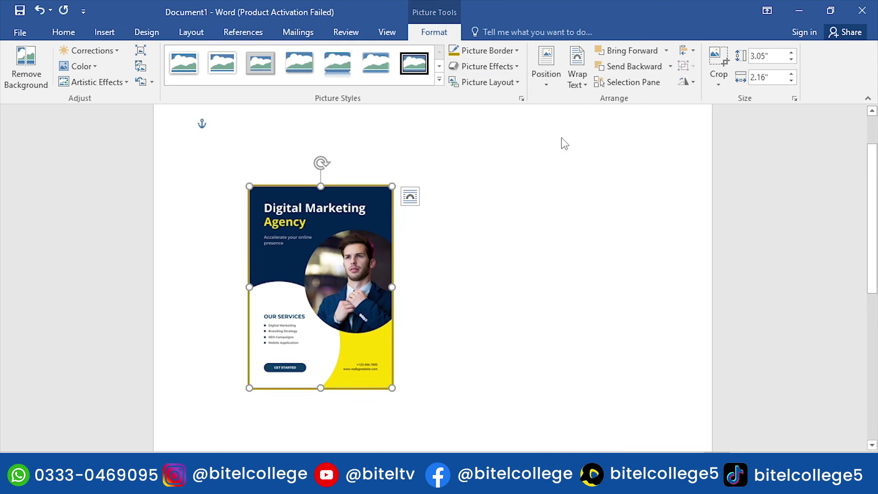
Try a Tight Reflection, touching, on the picture, then set it to No Reflection
click(496, 66)
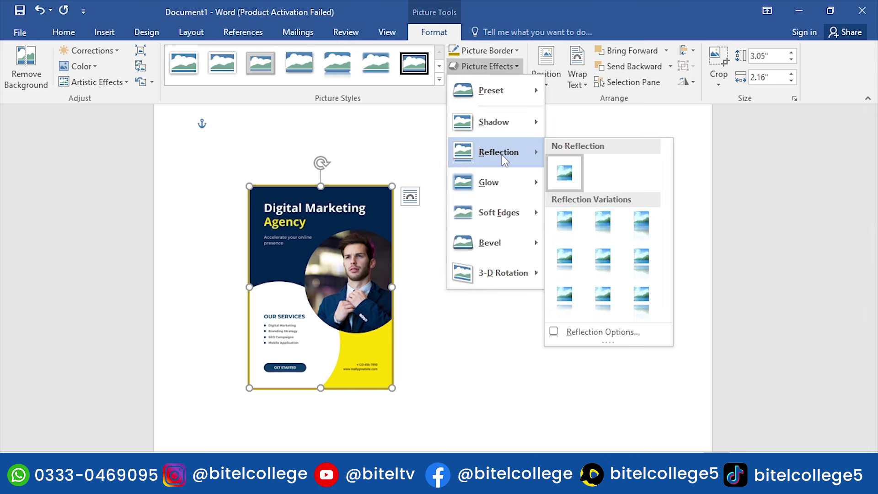
mouse_move(498, 152)
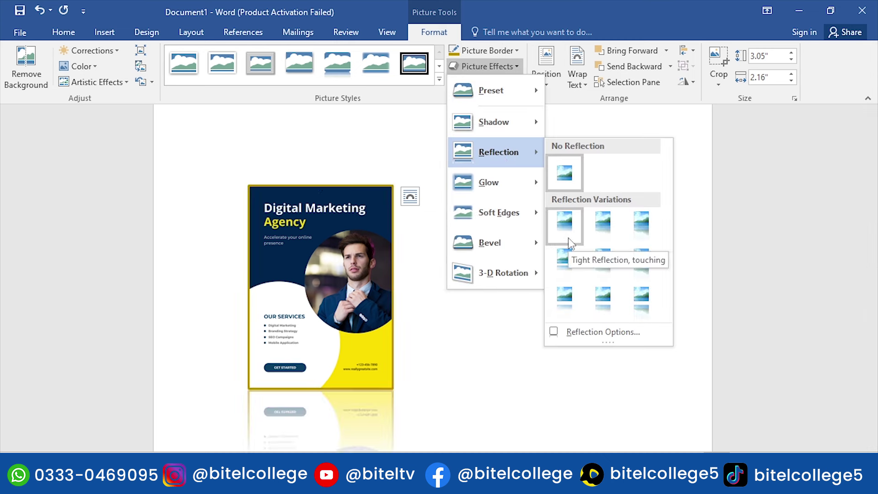
click(568, 265)
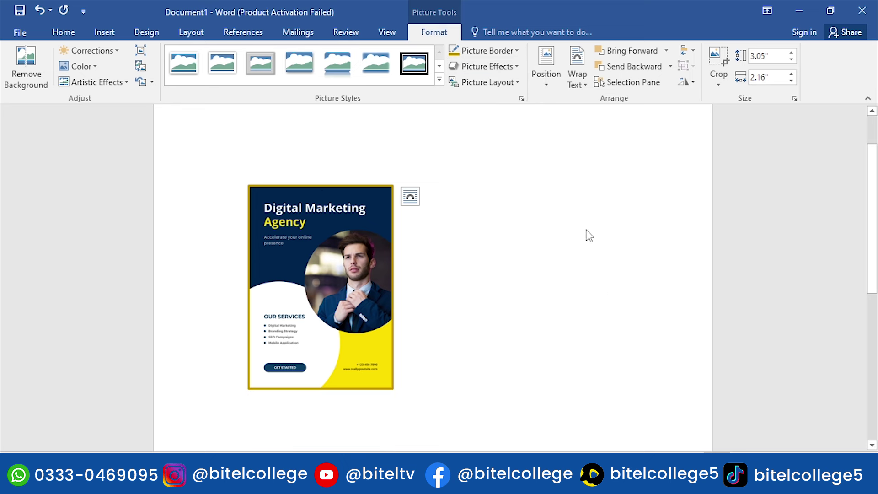
click(511, 68)
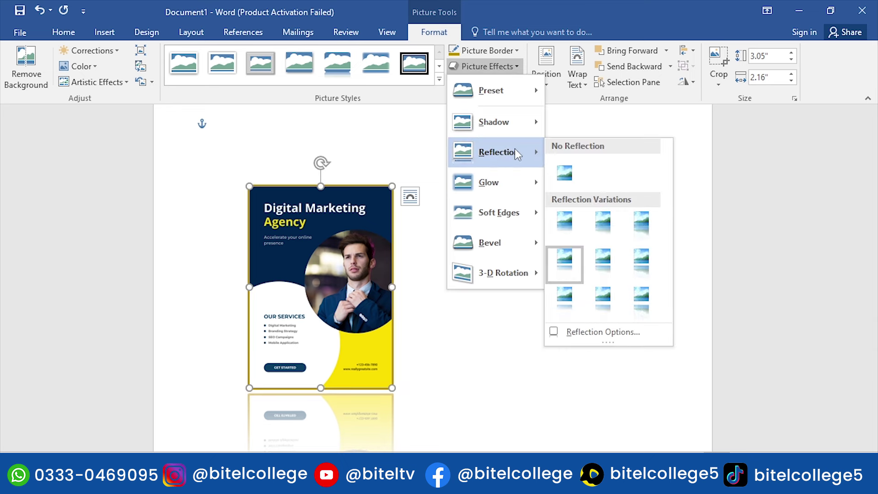
mouse_move(498, 151)
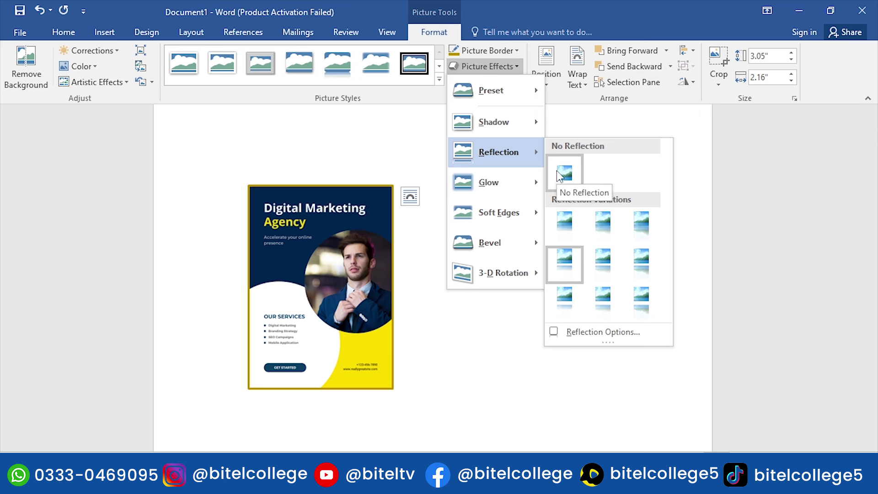
click(557, 175)
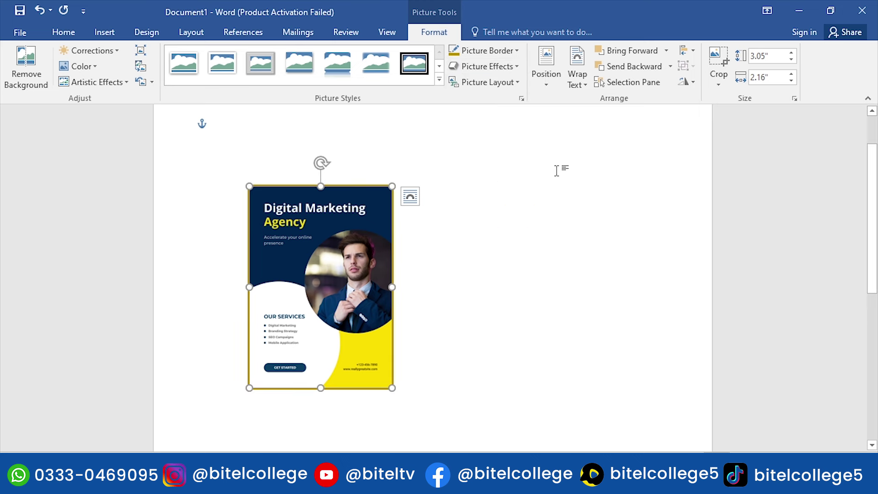
Give the picture a bevel and a Perspective 3-D rotation preset, then deselect it to view
click(514, 67)
mouse_move(488, 182)
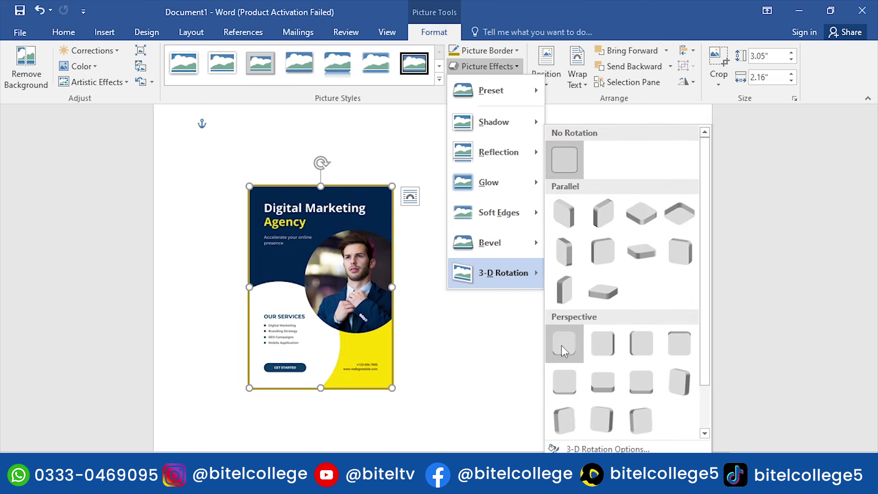
mouse_move(489, 243)
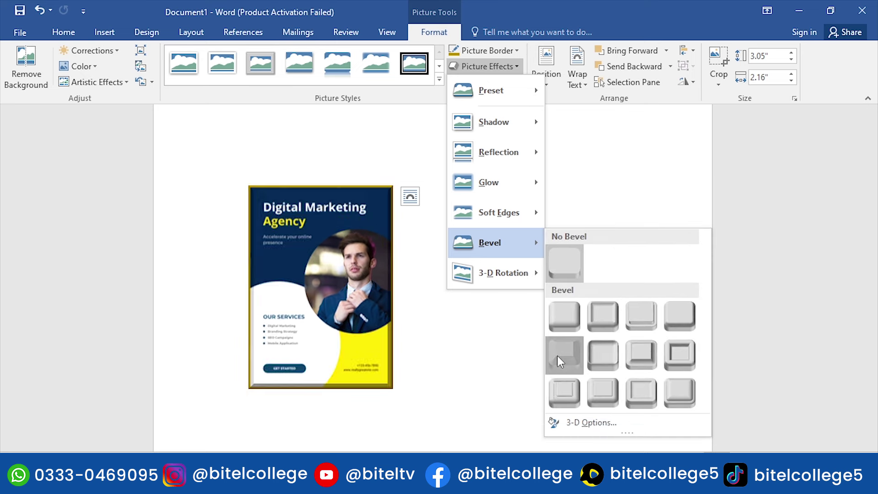
click(557, 355)
click(509, 72)
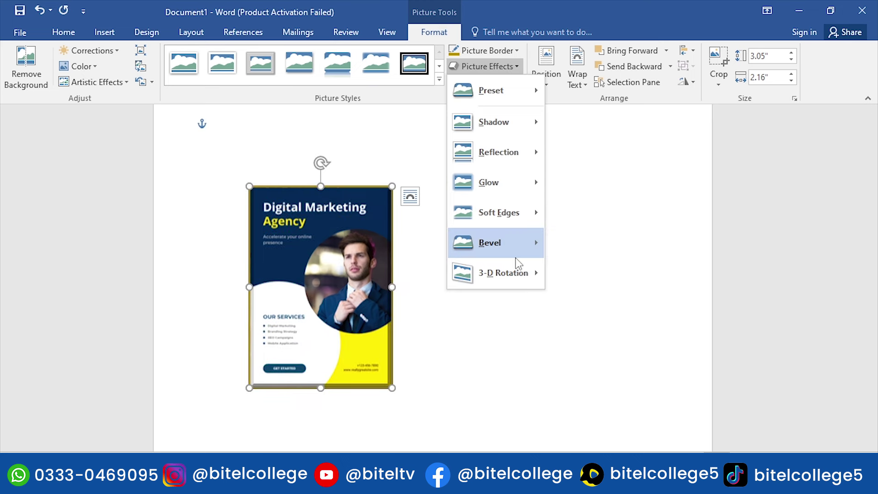
mouse_move(503, 272)
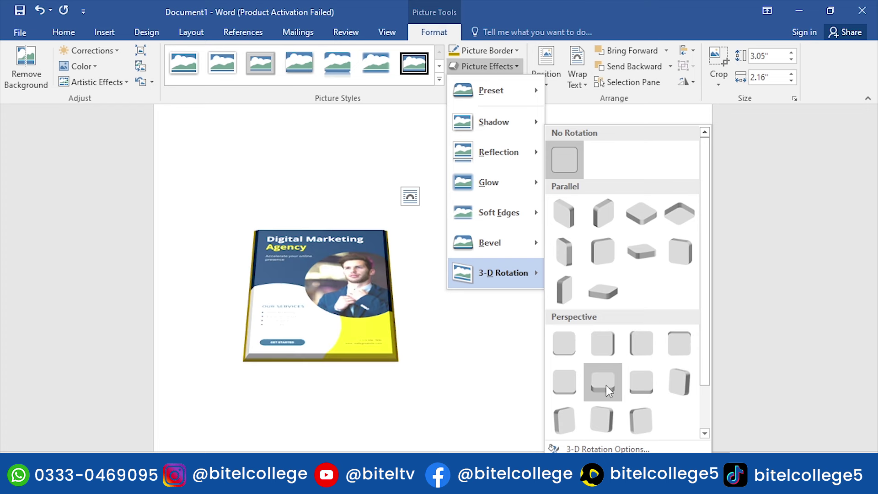
click(564, 413)
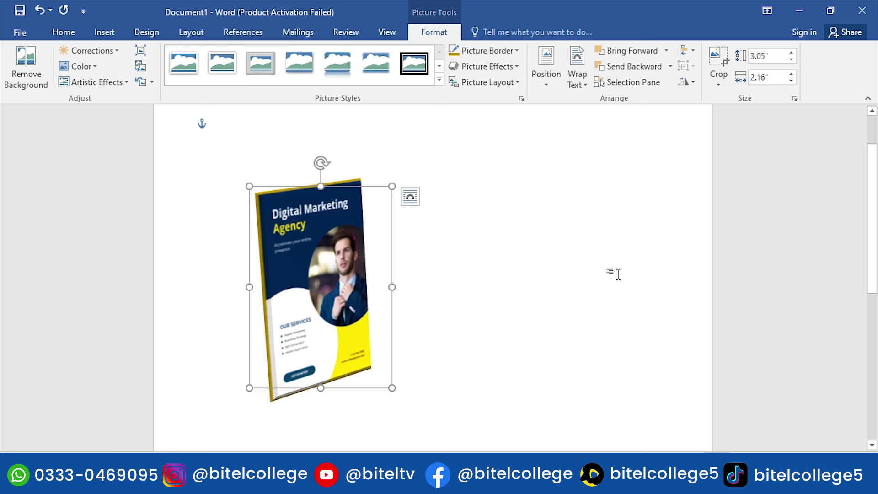
click(468, 243)
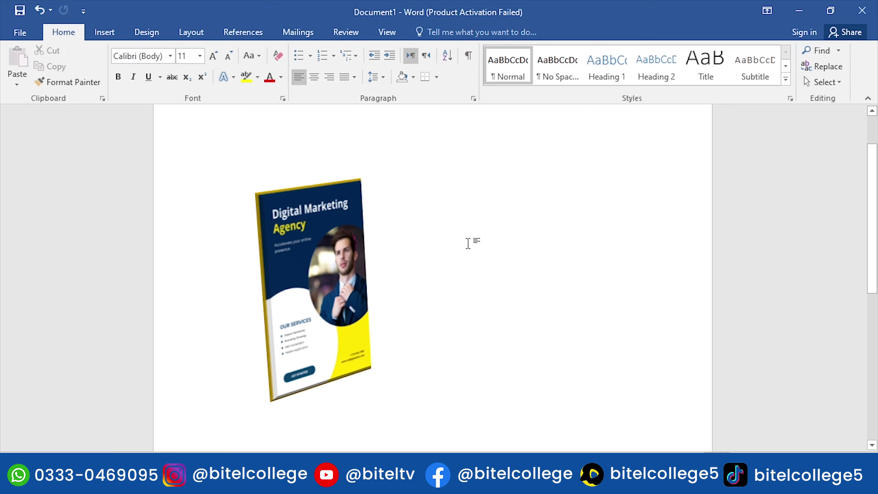
Select the tilted 3-D flyer picture and delete it
click(339, 259)
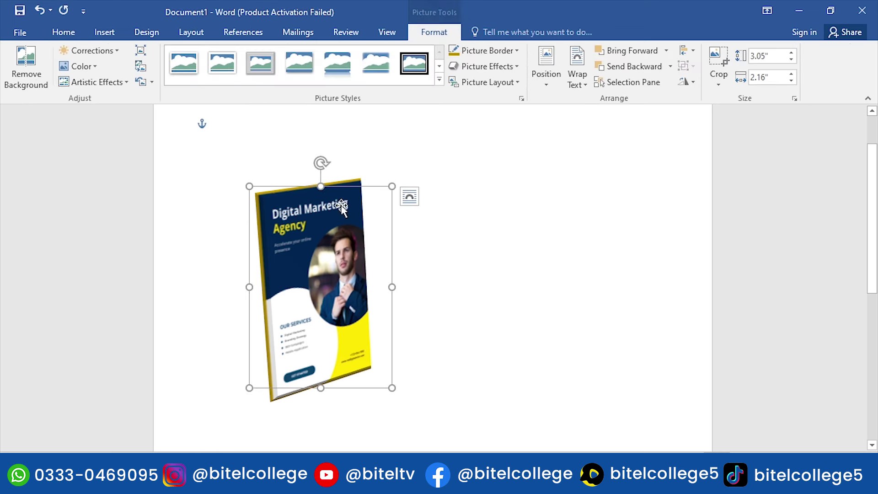
click(105, 32)
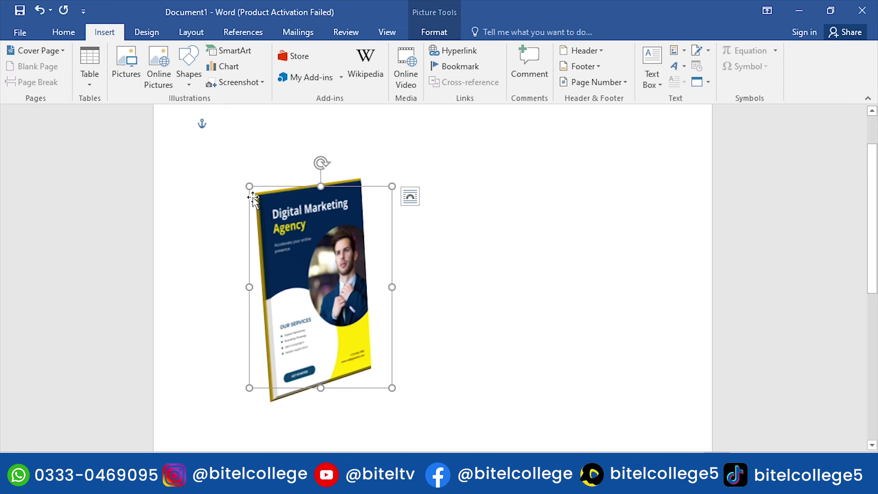
key(Delete)
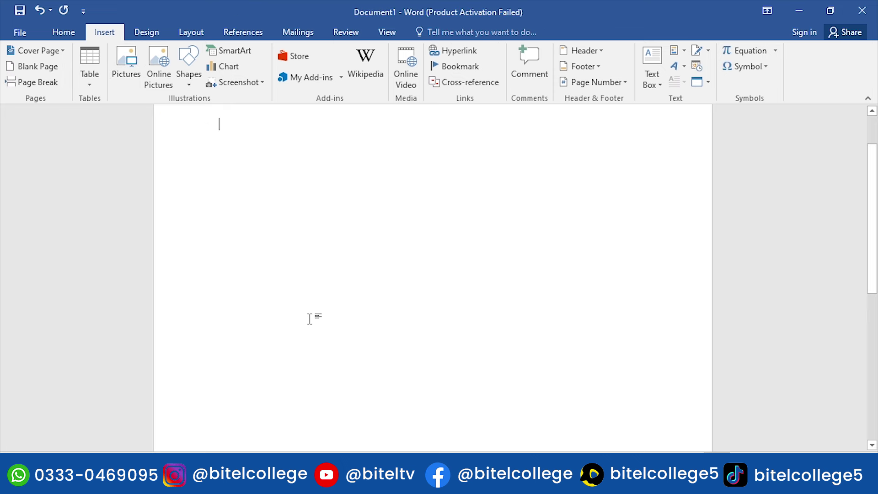
Draw a Rectangle shape about 4.03 by 1.25 inches near the top left of the page
click(190, 85)
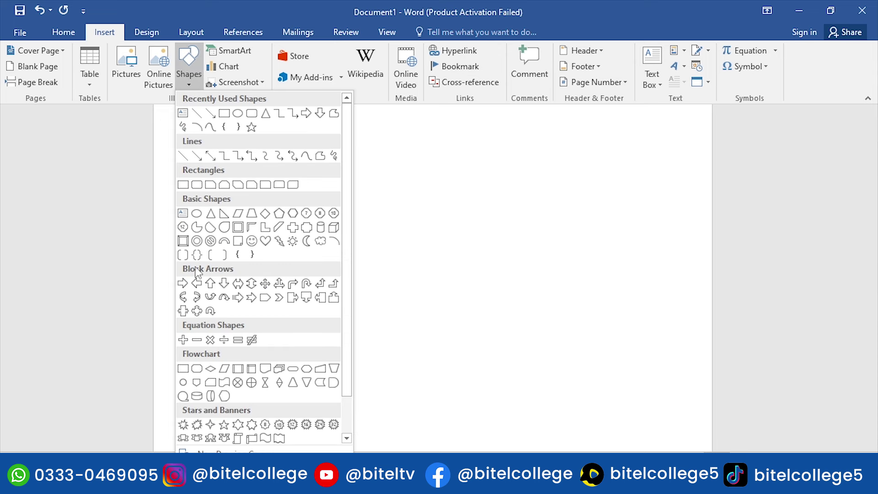
click(264, 296)
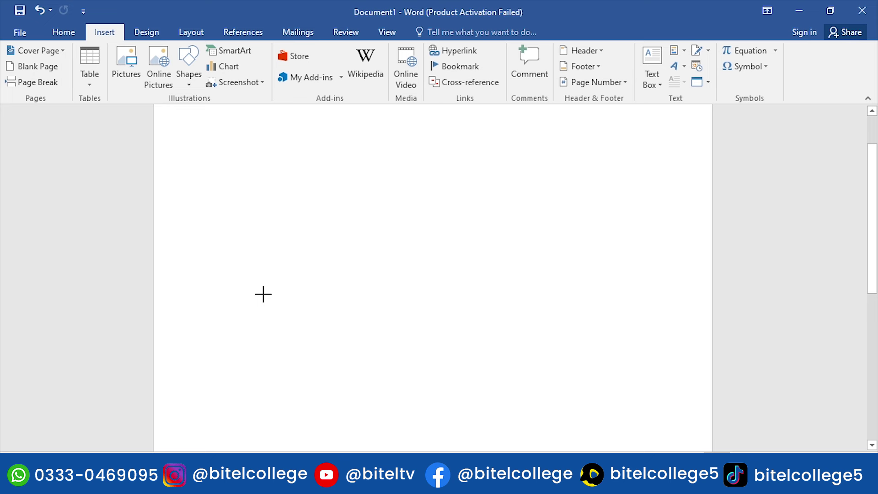
click(183, 78)
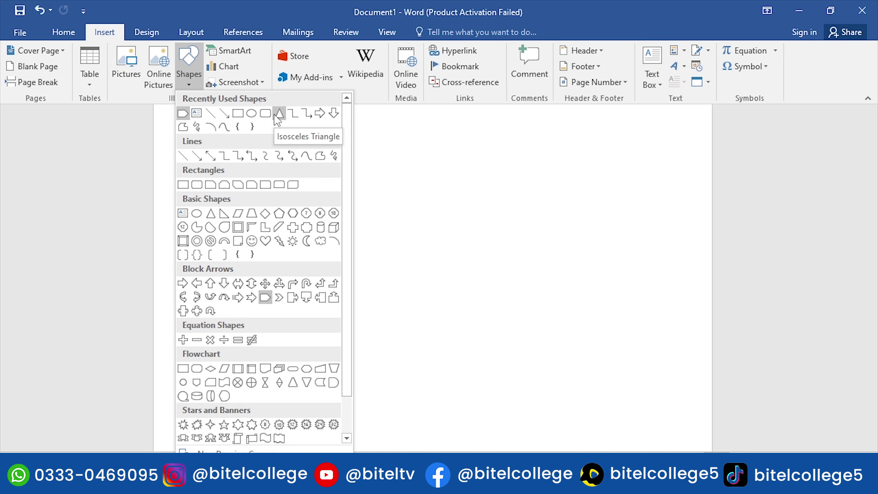
click(238, 114)
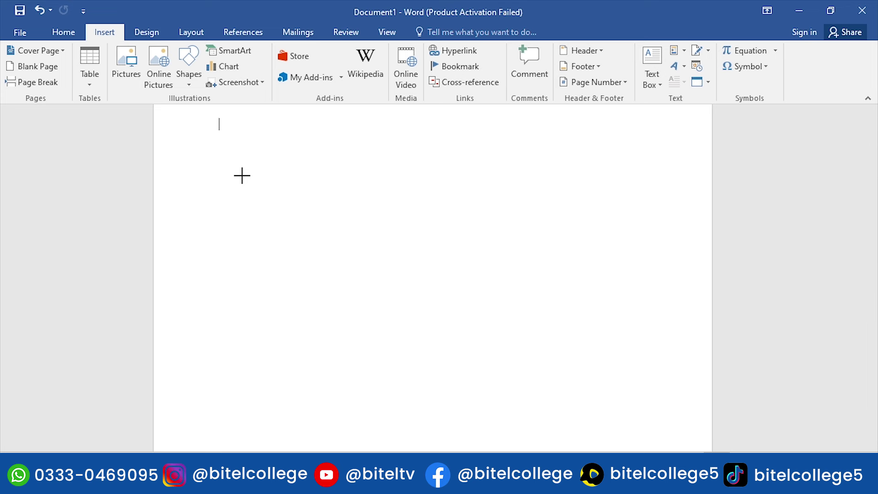
drag(242, 176, 508, 259)
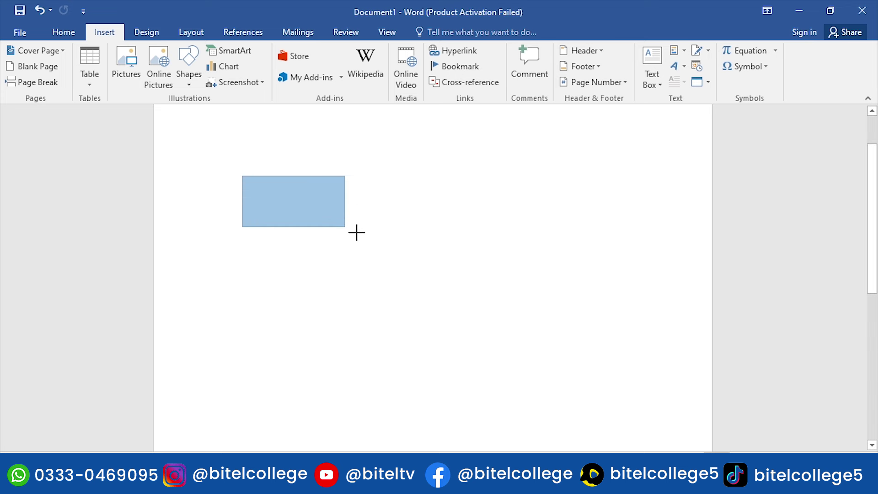
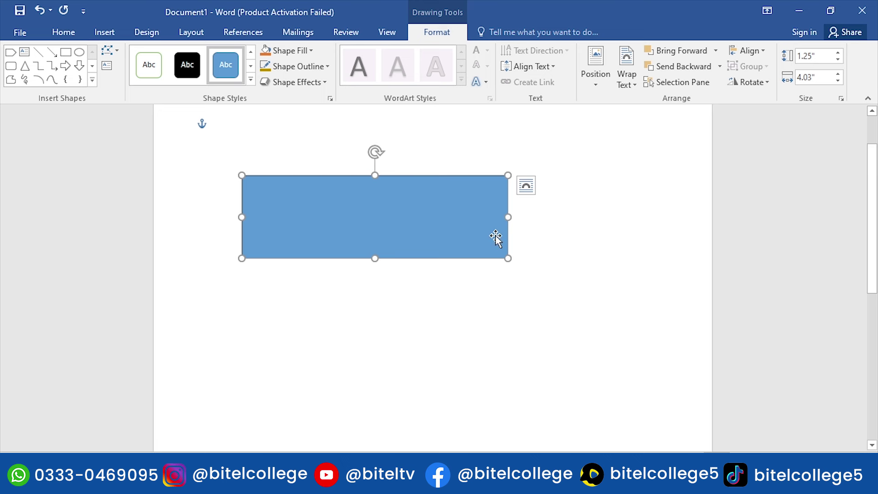
Resize the blue rectangle by dragging its right, bottom and top edges
drag(545, 291, 615, 333)
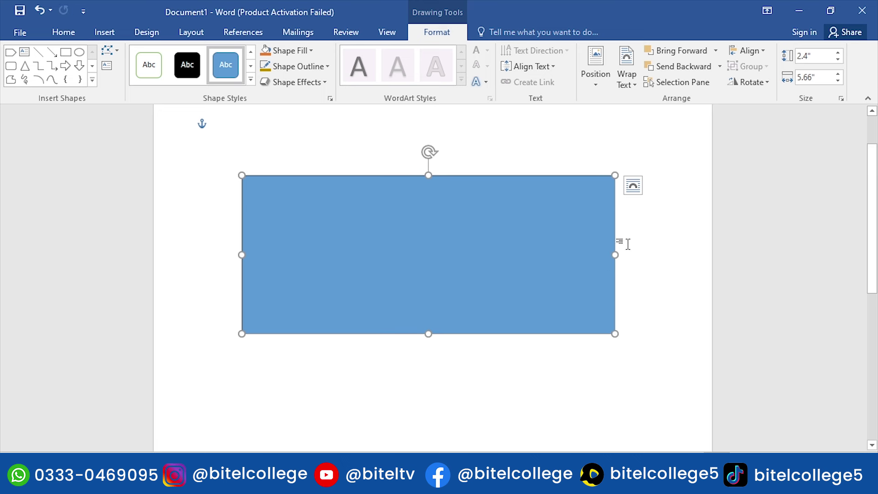
mouse_move(615, 254)
mouse_down()
mouse_move(668, 255)
mouse_move(582, 254)
mouse_up()
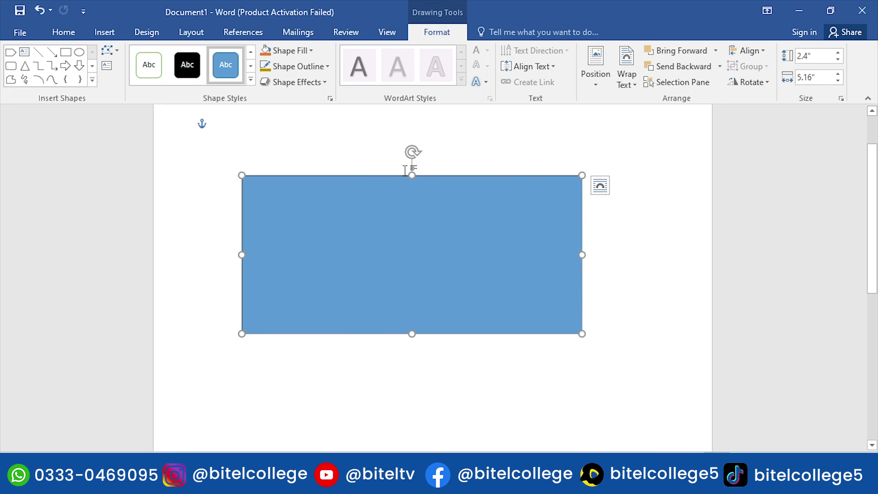
mouse_move(412, 176)
mouse_down()
mouse_move(412, 221)
mouse_move(412, 169)
mouse_up()
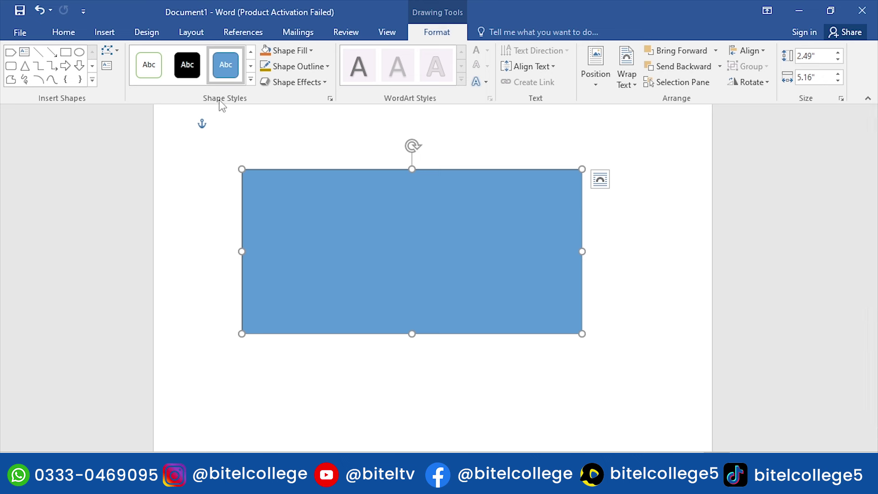
Browse the shape styles without applying one, then delete the rectangle
click(250, 80)
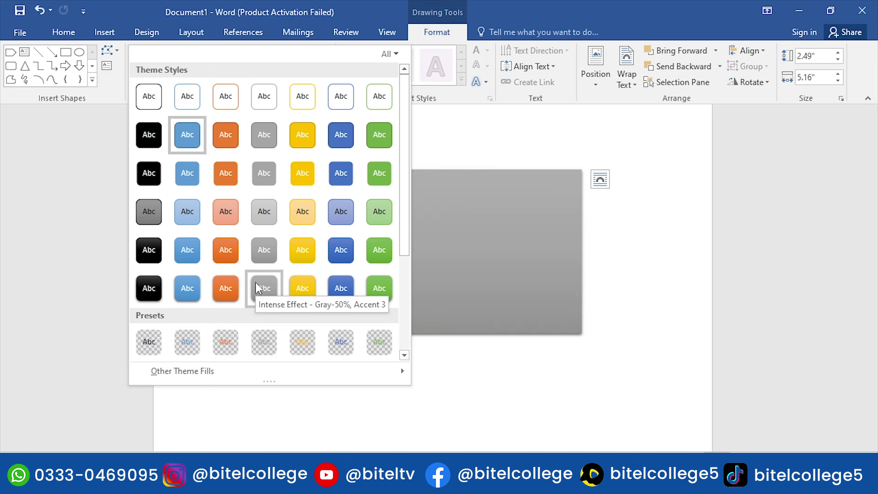
click(437, 120)
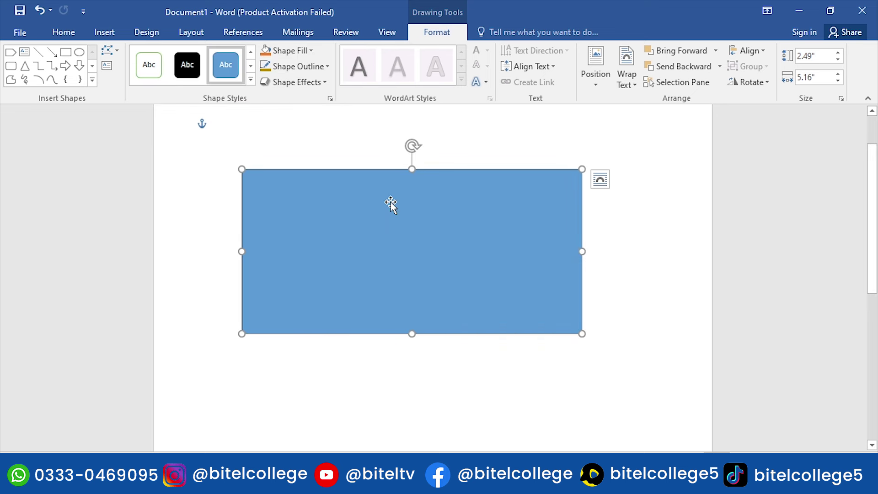
key(Delete)
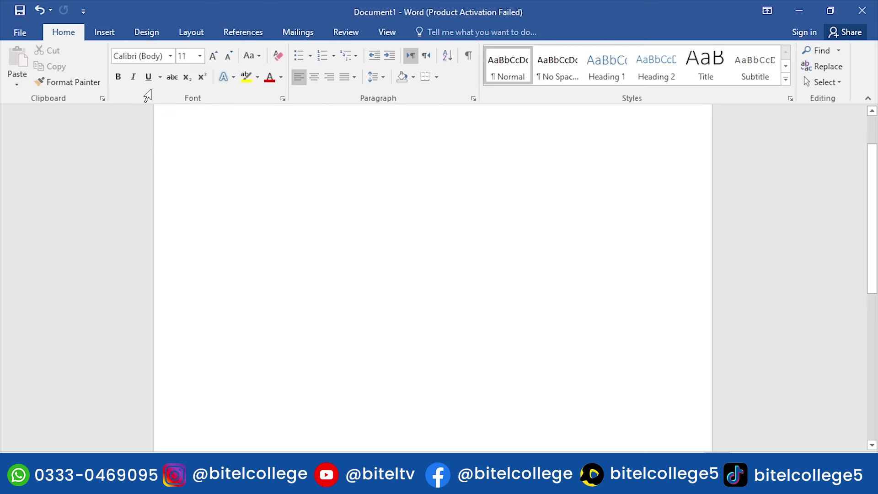
Insert a Rectangle shape and draw it as a square on the page
click(104, 33)
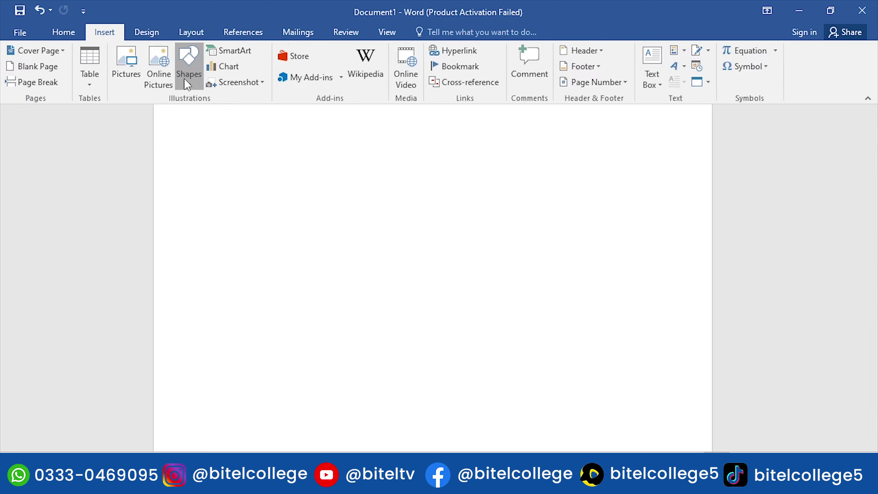
click(188, 60)
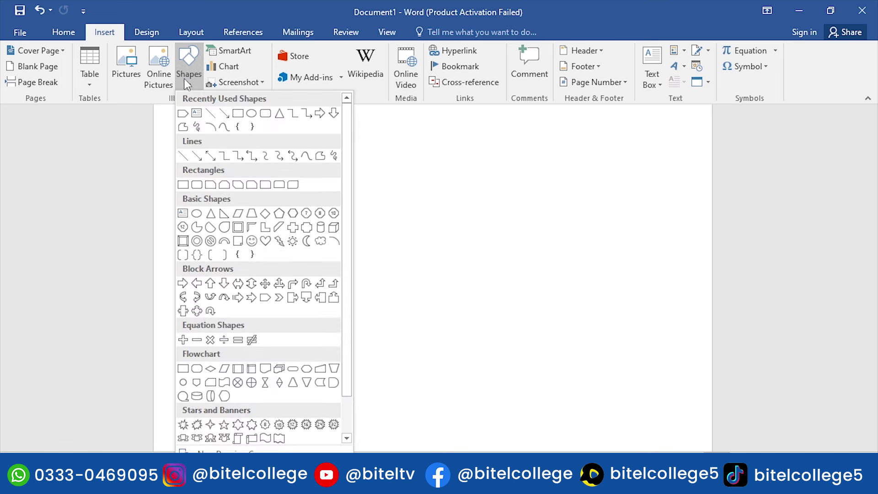
click(237, 113)
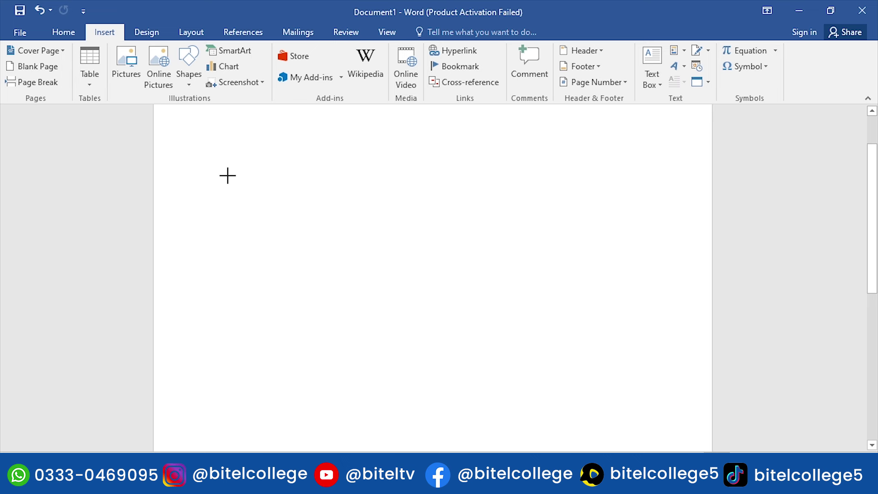
drag(228, 176, 384, 306)
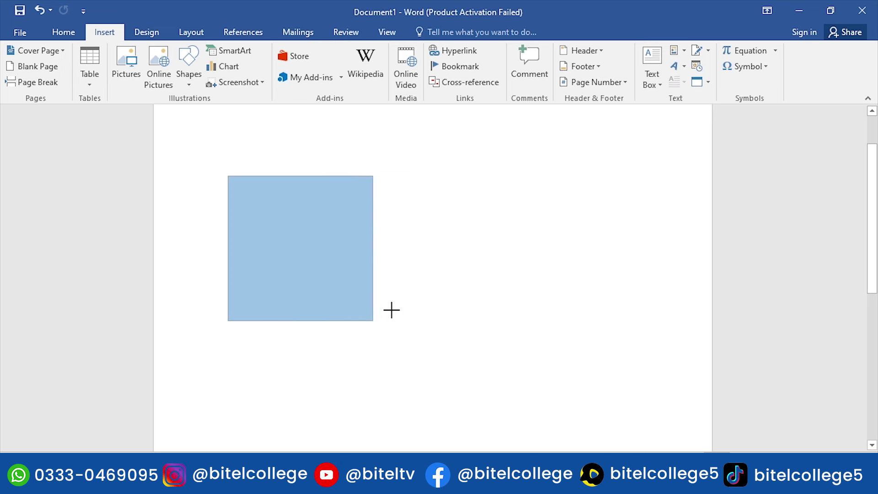
drag(385, 306, 437, 366)
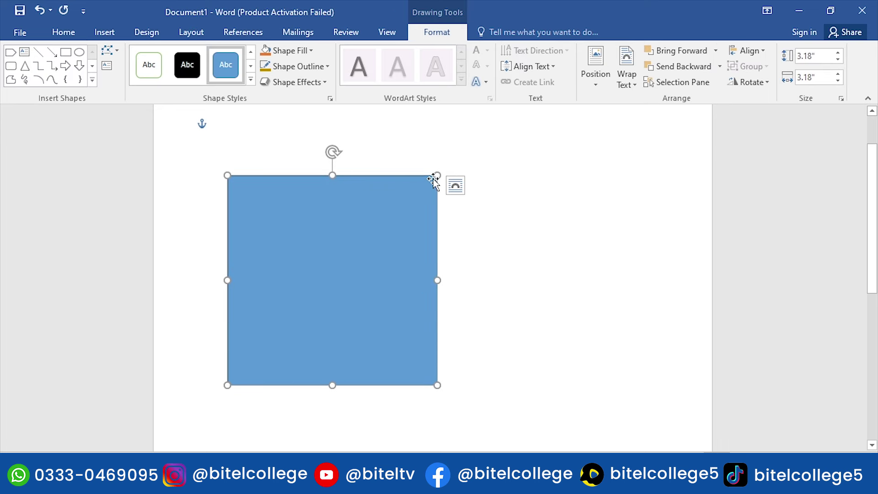
Resize the square to about 3.06" per side and move it further right
drag(435, 176, 538, 173)
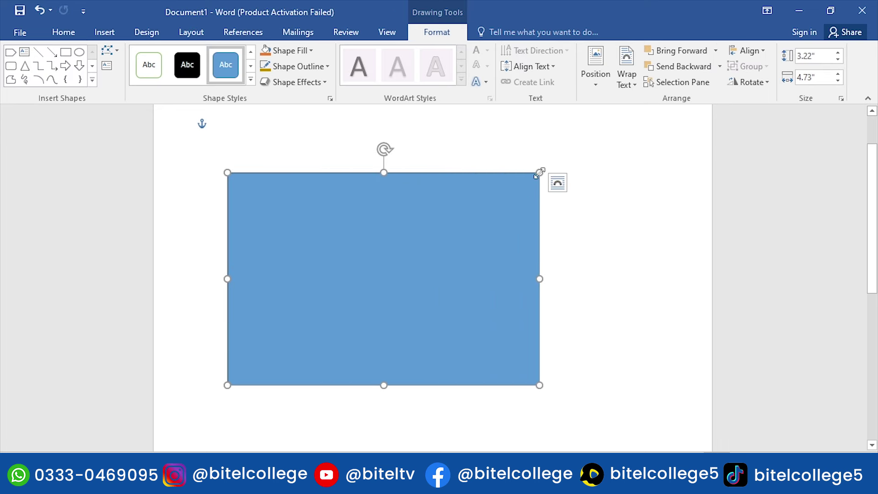
key(ctrl+z)
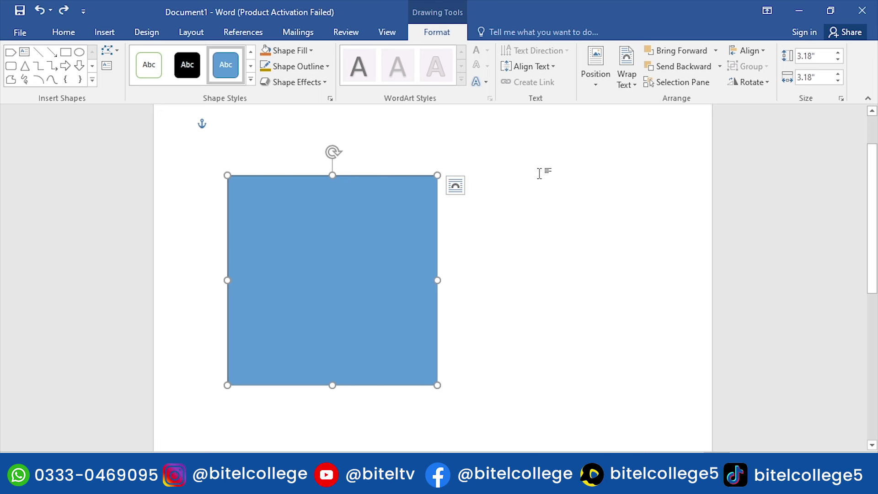
drag(437, 175, 572, 162)
key(ctrl+z)
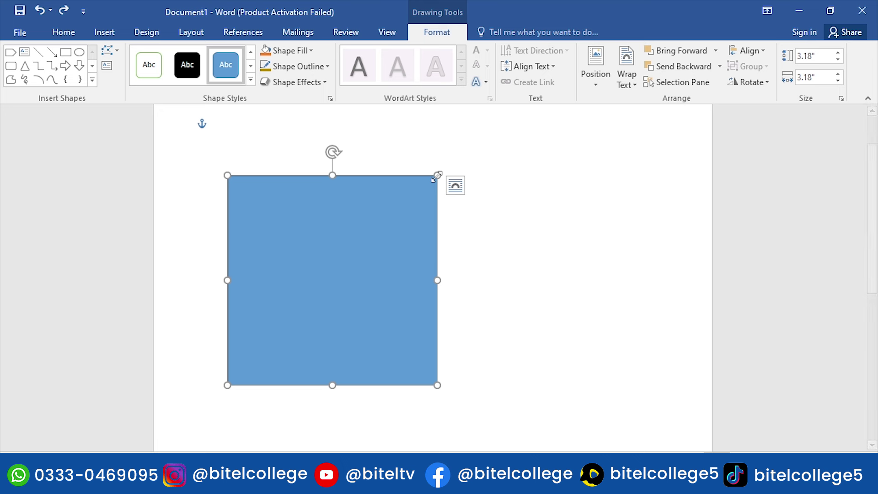
mouse_move(437, 175)
mouse_down()
mouse_move(544, 128)
mouse_move(346, 267)
mouse_up()
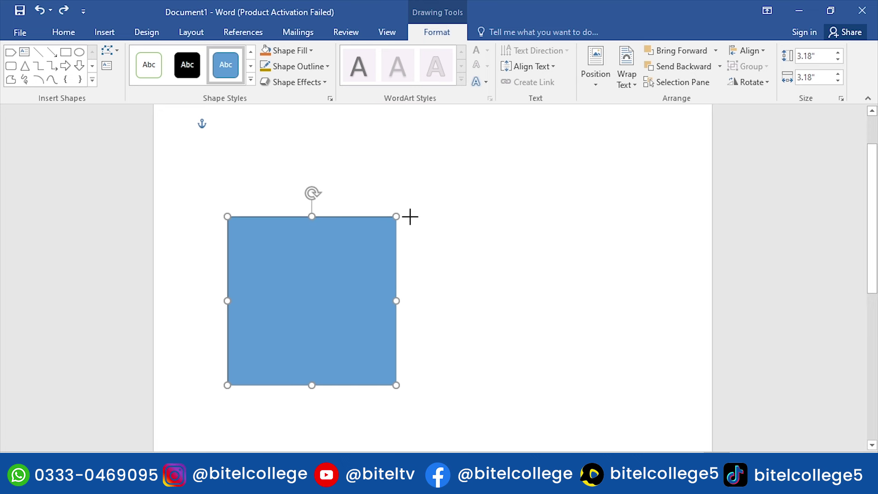
drag(345, 268, 430, 202)
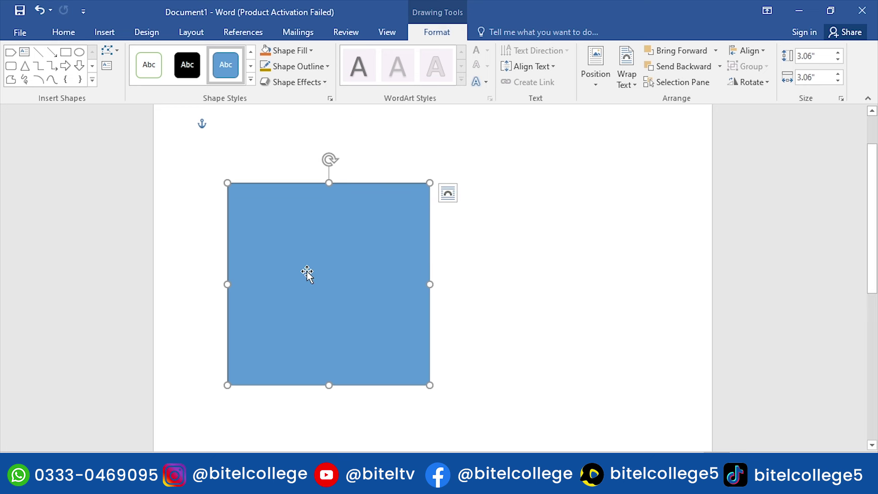
drag(302, 273, 364, 265)
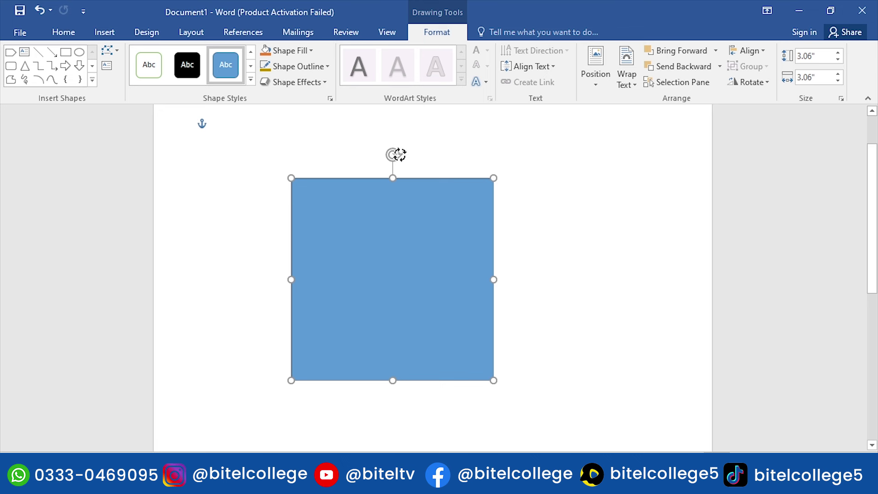
drag(393, 155, 419, 186)
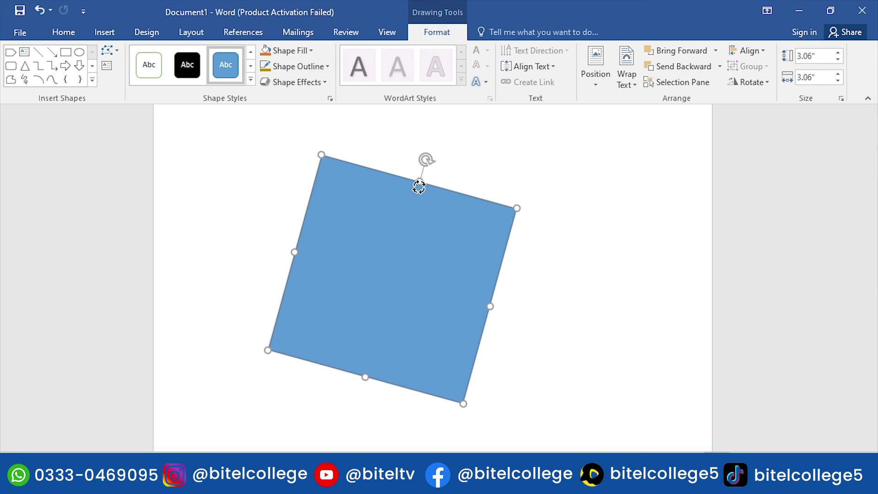
mouse_move(425, 158)
mouse_down()
mouse_move(502, 190)
mouse_move(419, 272)
mouse_move(348, 249)
mouse_move(459, 219)
mouse_move(426, 213)
mouse_up()
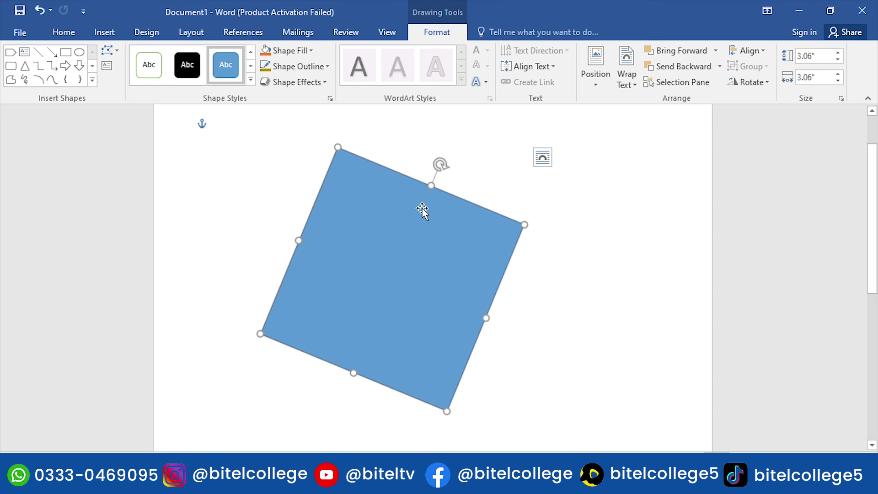
key(ctrl+z)
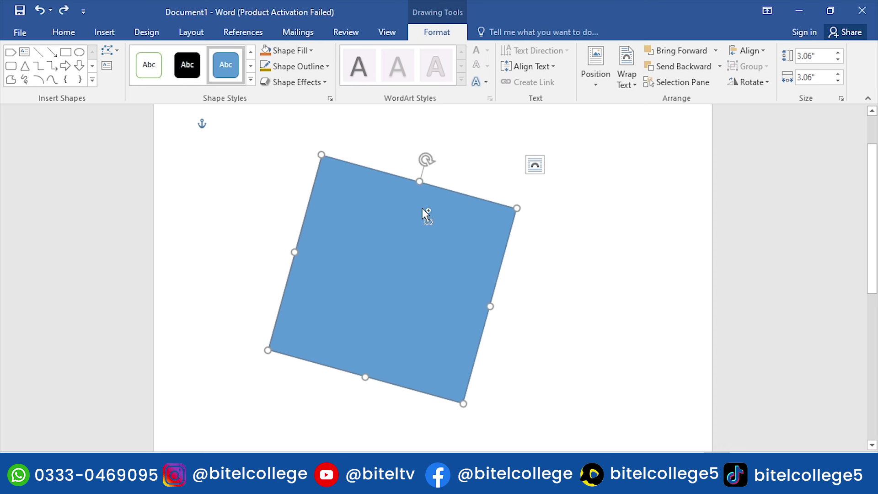
key(ctrl+z)
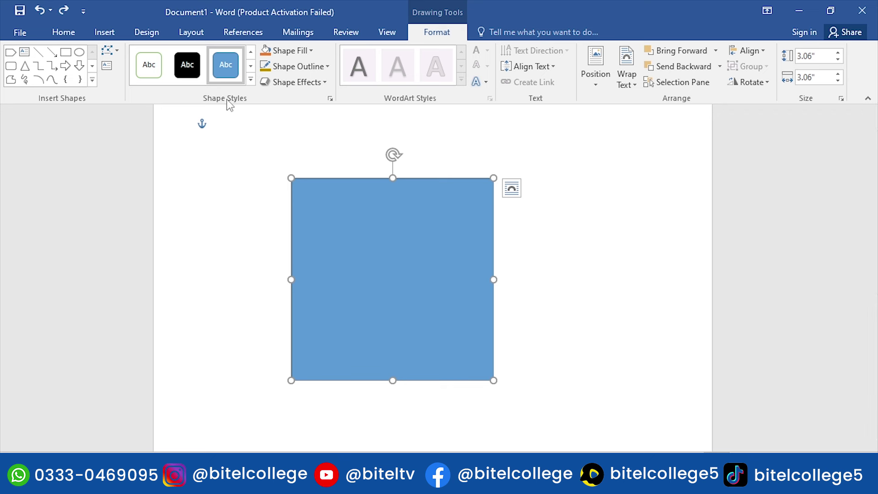
Try a light grey fill on the square, then change it to No Fill
click(311, 51)
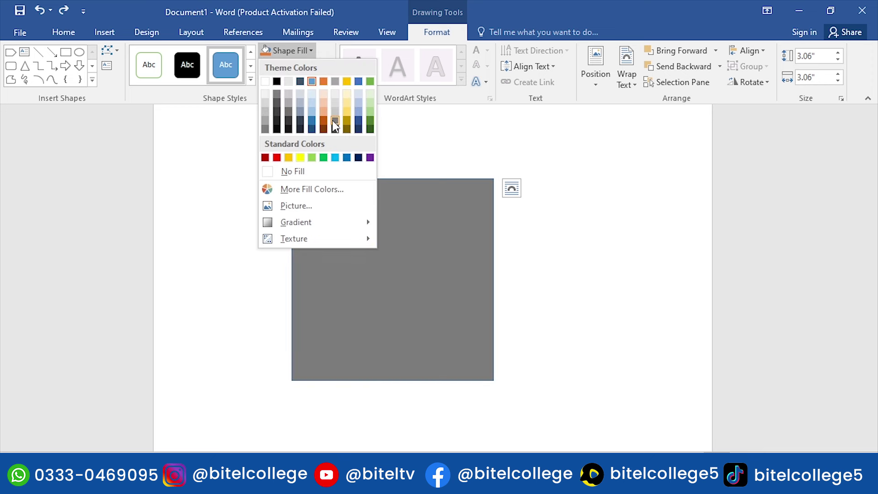
click(335, 117)
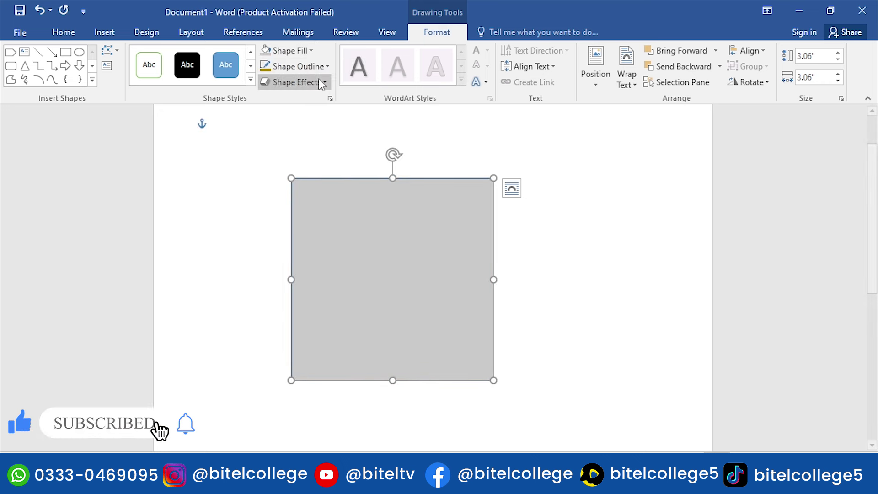
click(293, 51)
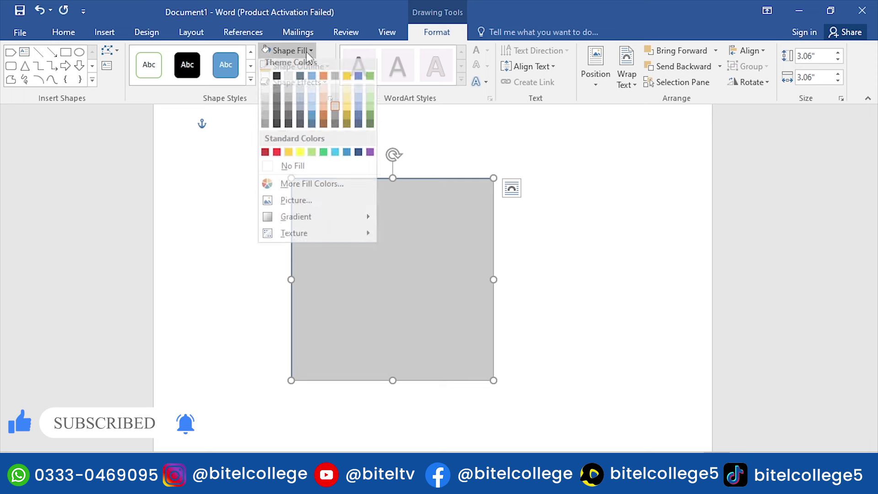
click(293, 172)
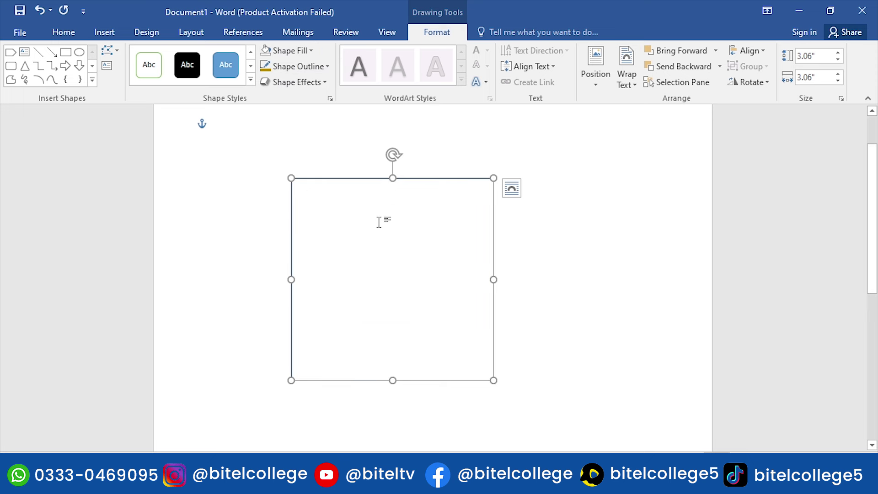
click(308, 68)
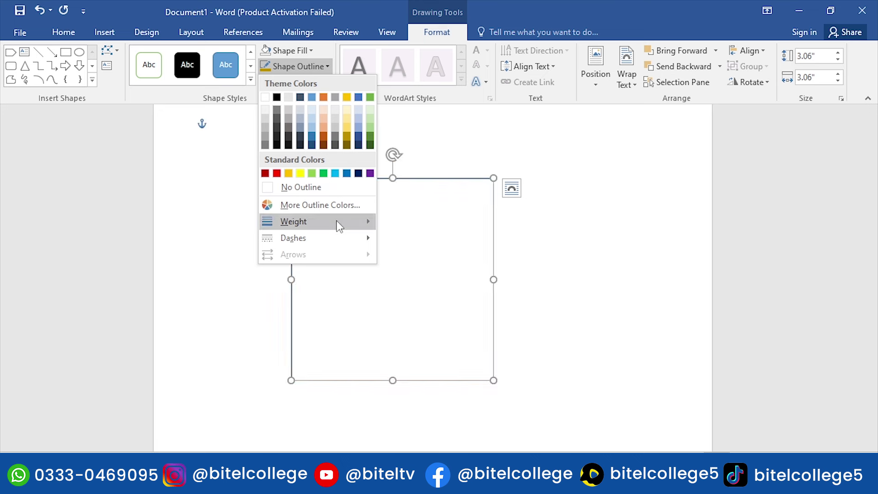
mouse_move(294, 220)
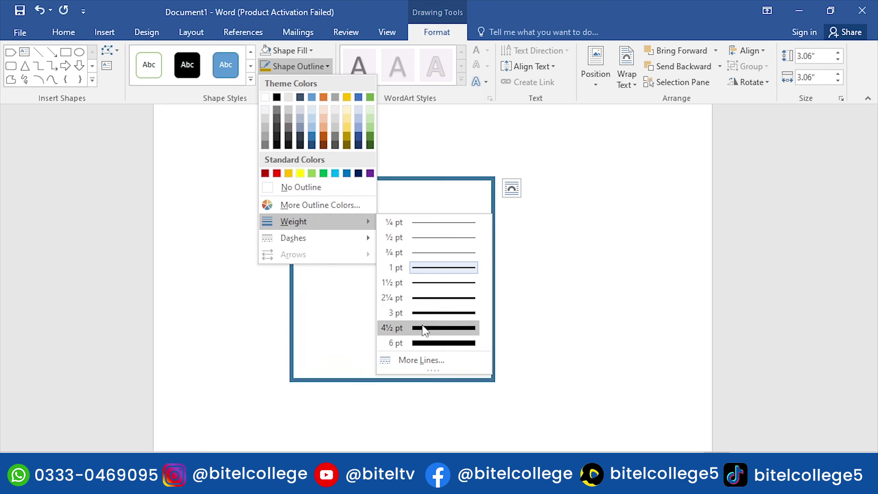
Set the square's outline weight to 4½ pt
click(405, 343)
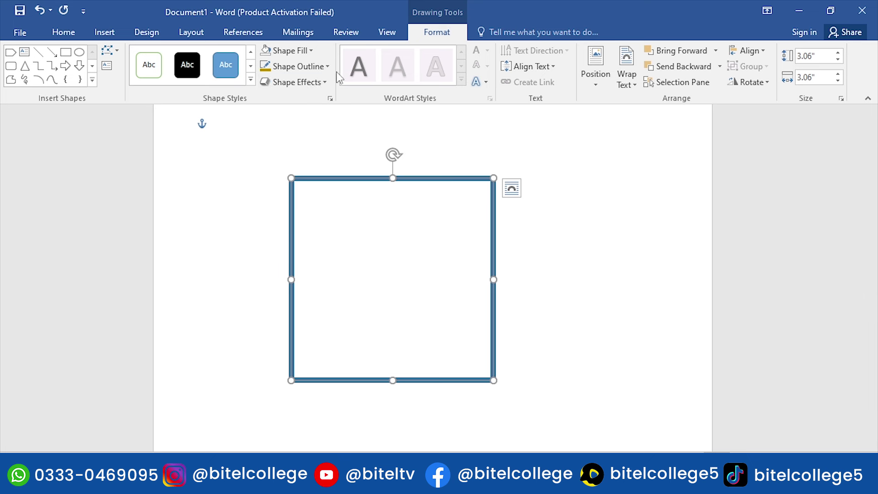
Fill the square light blue, remove its outline, and move it right and up
click(274, 51)
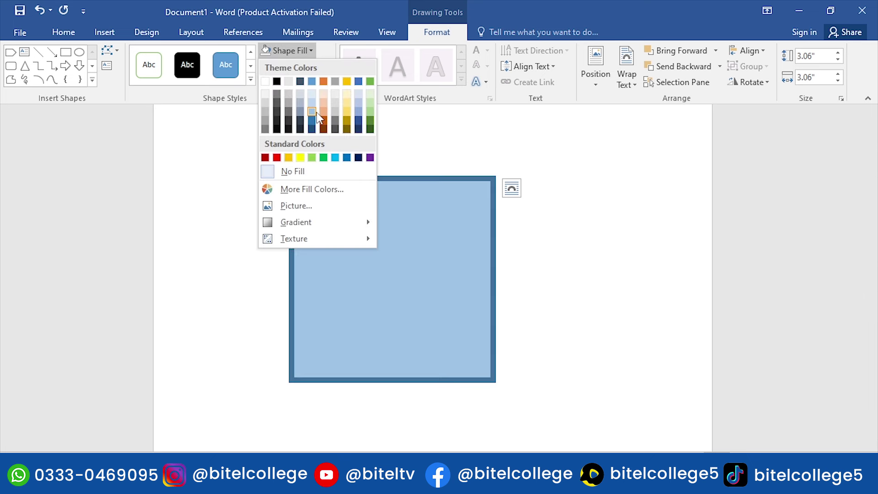
click(316, 112)
click(297, 66)
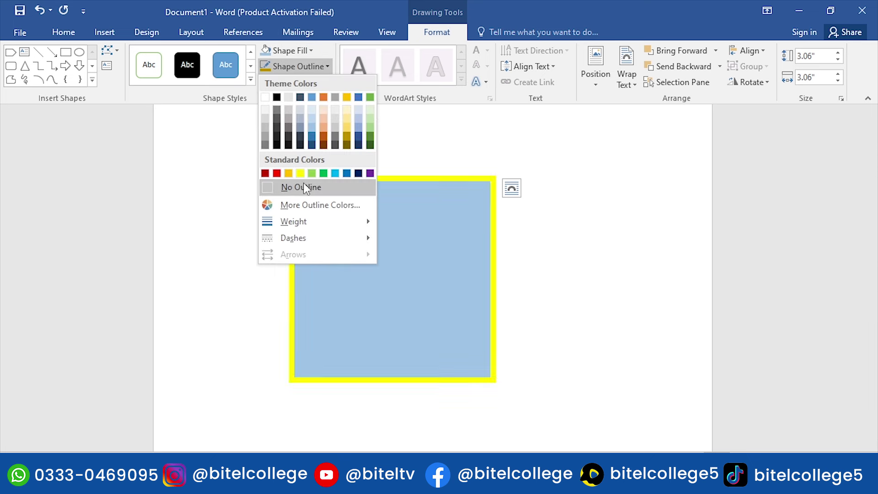
click(271, 187)
drag(356, 234, 509, 210)
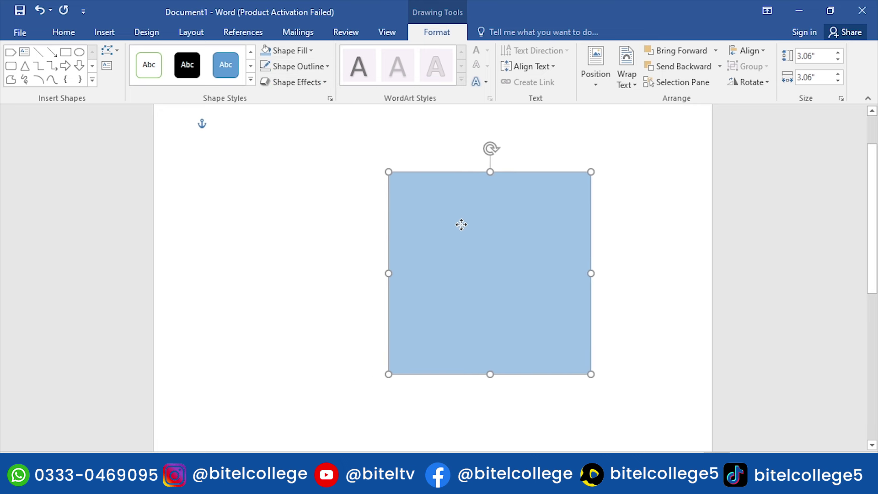
click(302, 82)
mouse_move(303, 106)
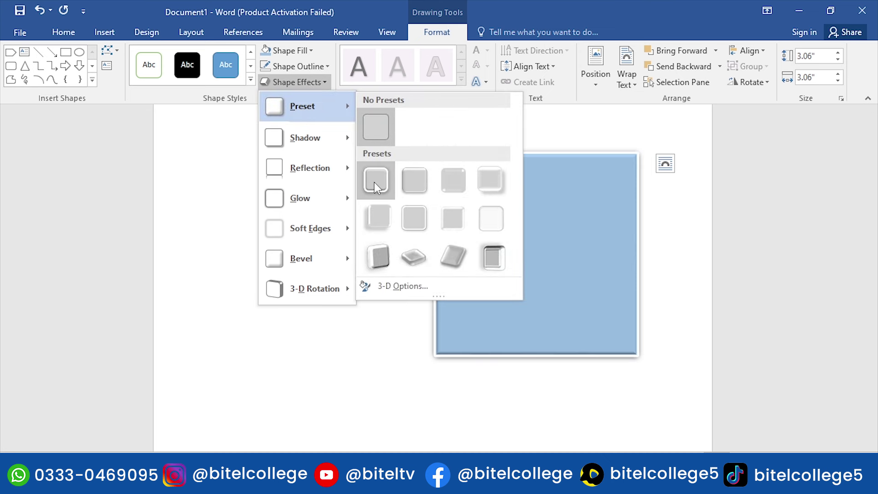
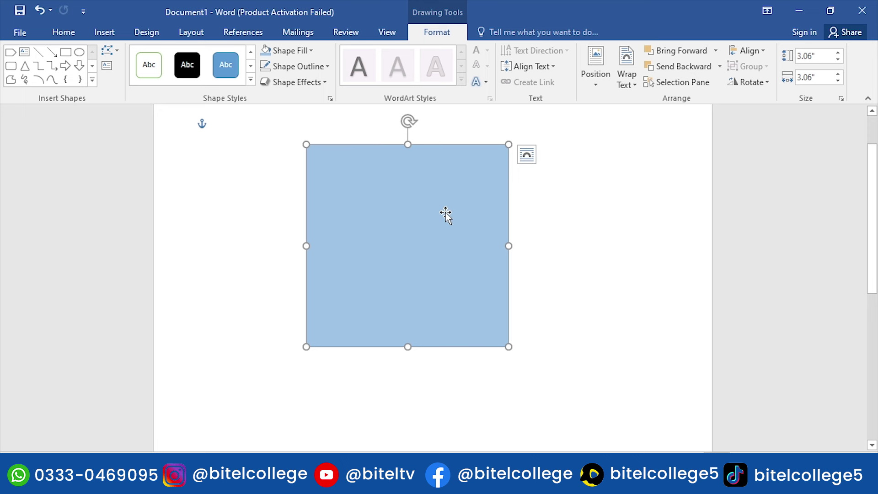
Move the blue square to the left, place an identical copy beside it, and select that copy
drag(446, 215, 358, 218)
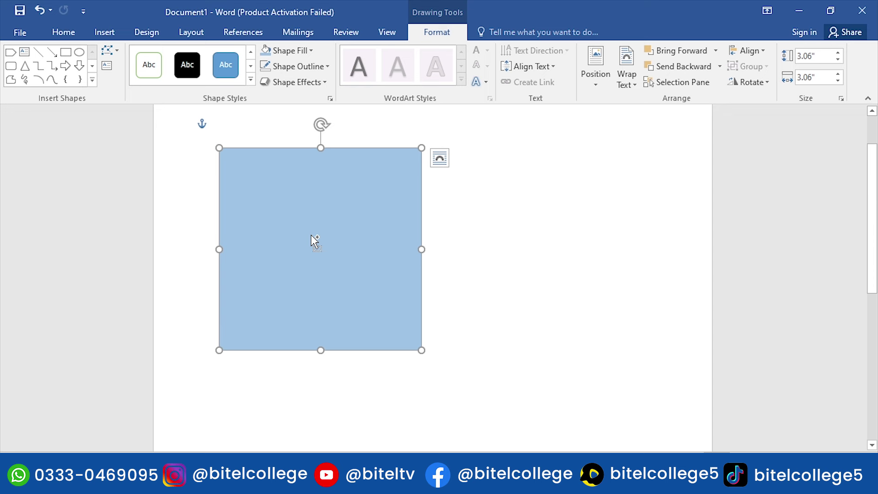
drag(311, 235, 540, 227)
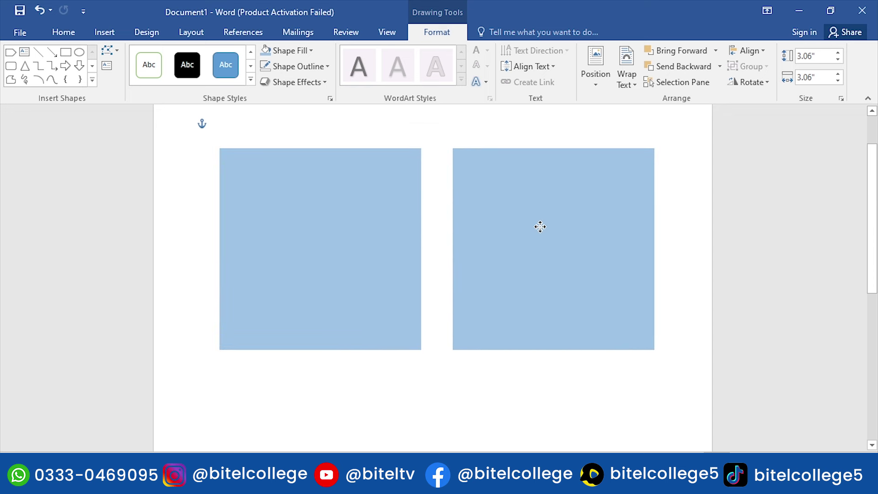
click(474, 390)
click(506, 274)
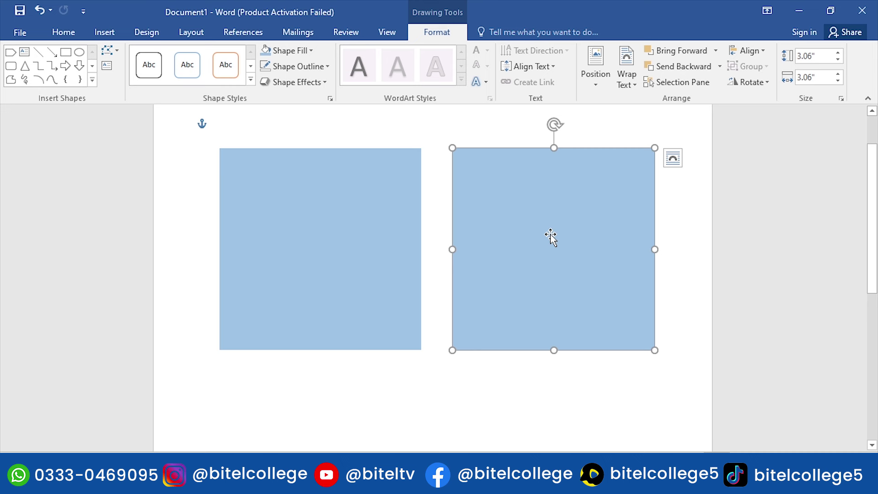
Select both blue squares and group them into a single object
click(332, 263)
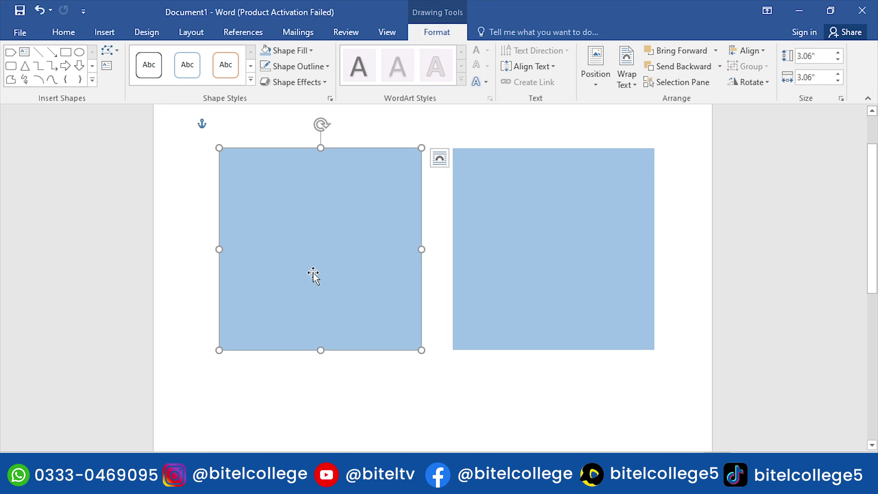
shift+click(494, 263)
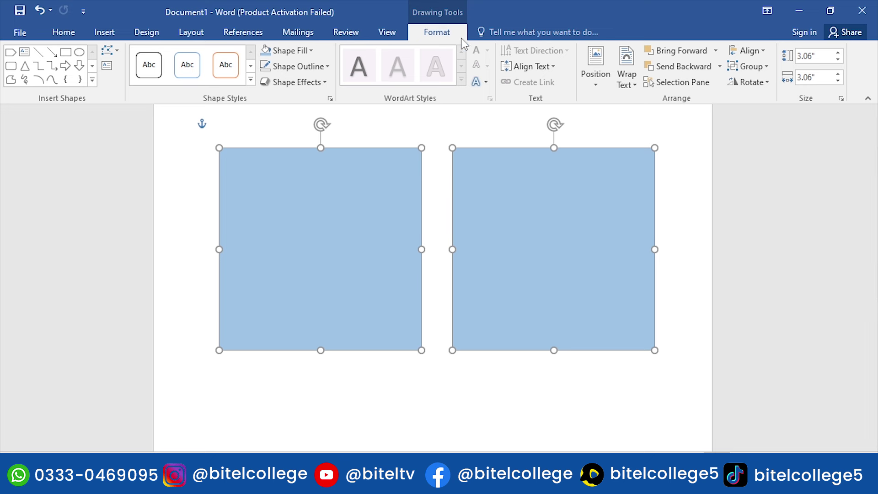
click(751, 67)
click(758, 83)
Shift the grouped squares further along the page, then ungroup them and select the right square
mouse_move(552, 284)
mouse_down()
mouse_move(563, 273)
mouse_move(601, 296)
mouse_move(592, 296)
mouse_up()
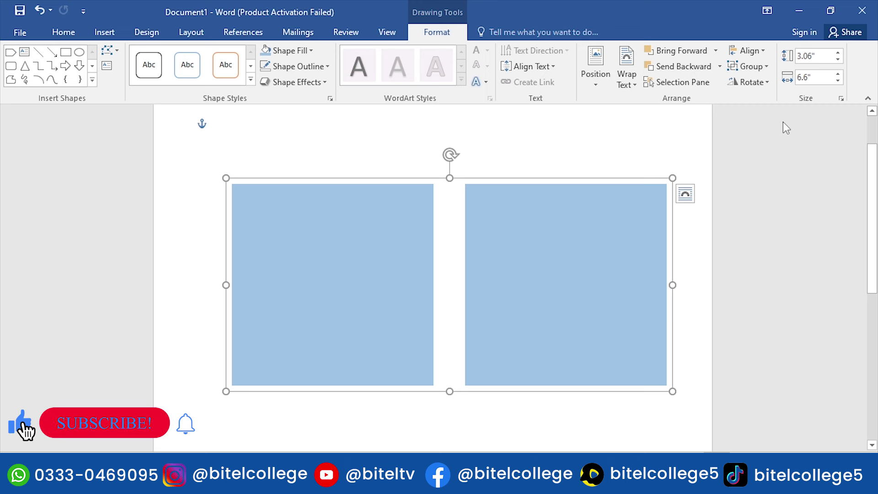
click(754, 70)
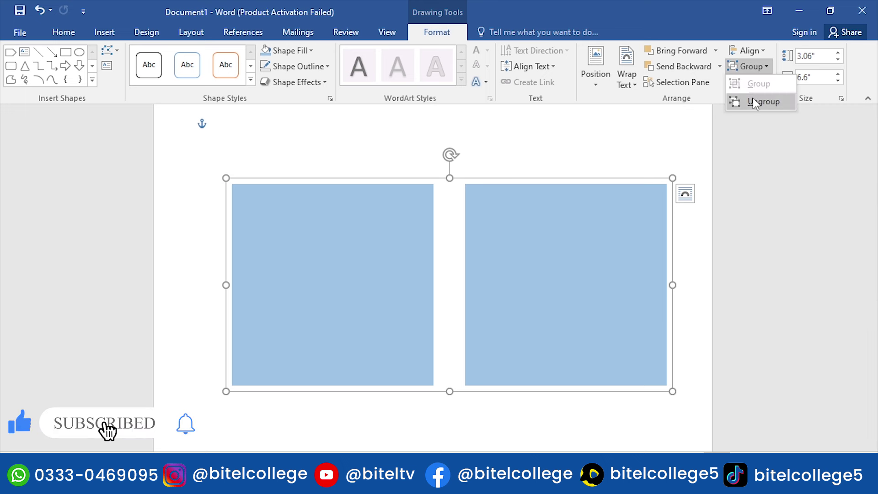
click(756, 99)
click(548, 168)
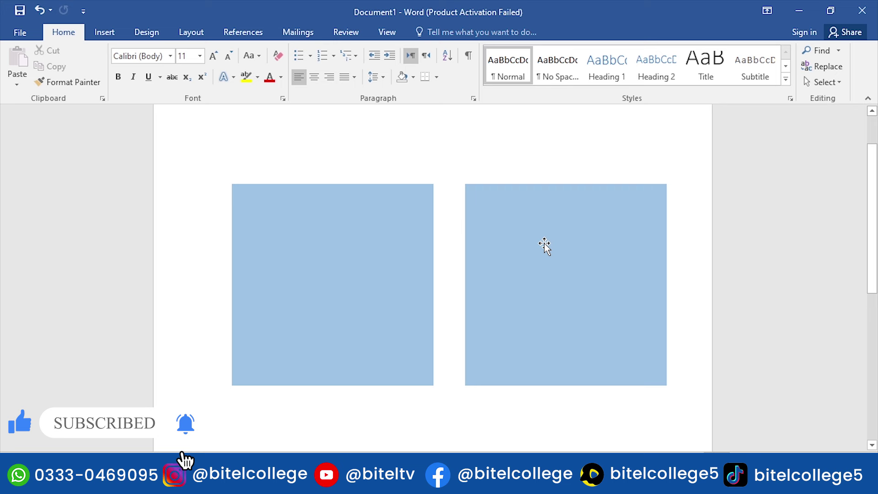
click(515, 247)
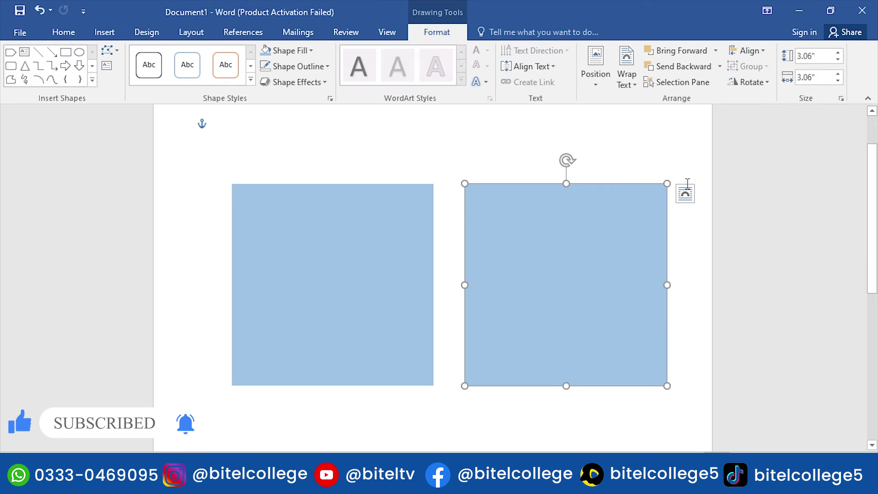
Shrink the right square to a 1.58" by 1.37" rectangle overlapping the blue square and style it orange
drag(668, 182, 554, 280)
drag(505, 352, 390, 303)
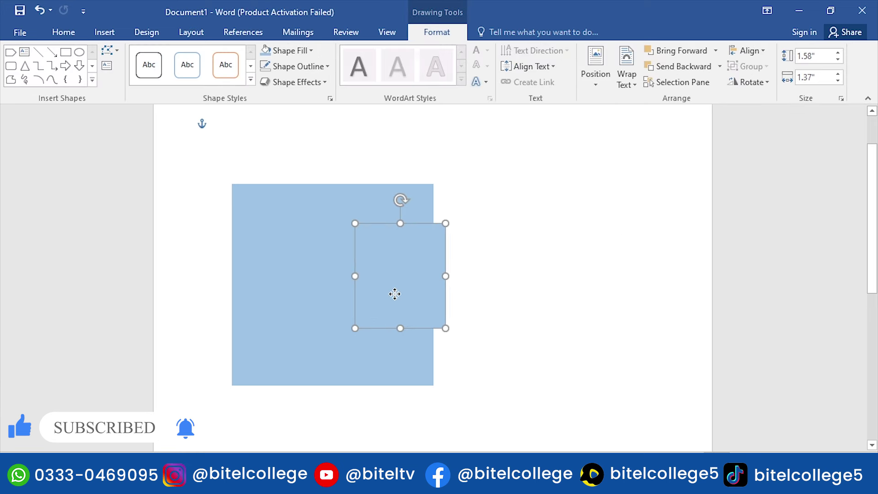
click(250, 79)
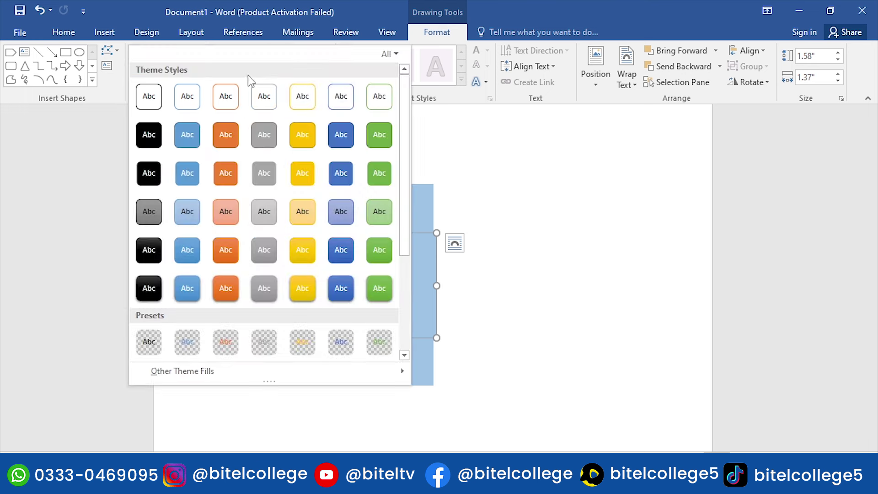
click(234, 147)
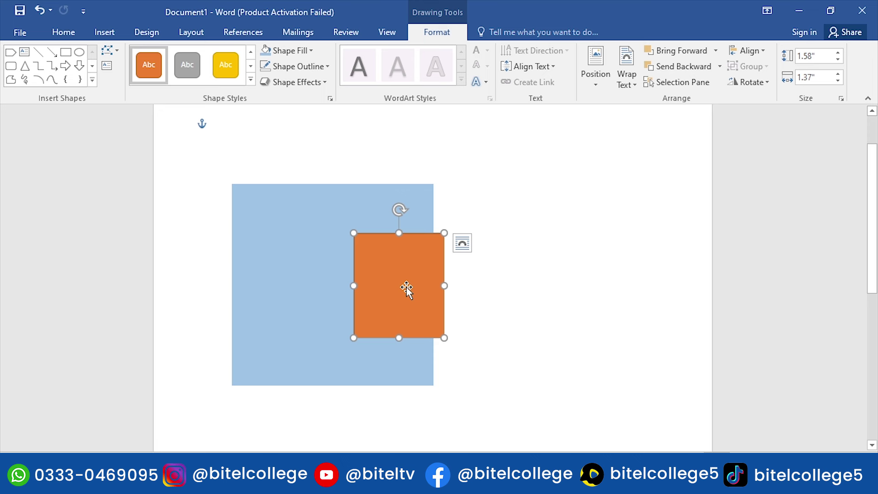
Send the orange rectangle behind the blue square, then bring it forward in front again
click(681, 67)
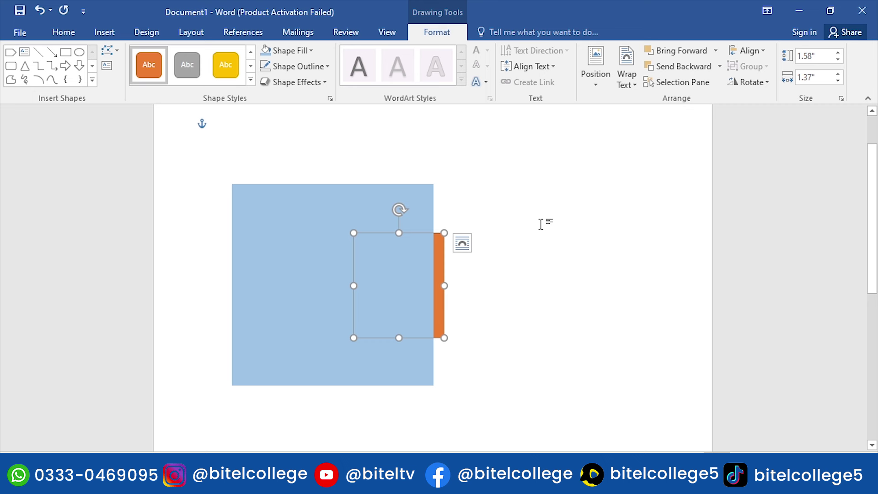
click(471, 298)
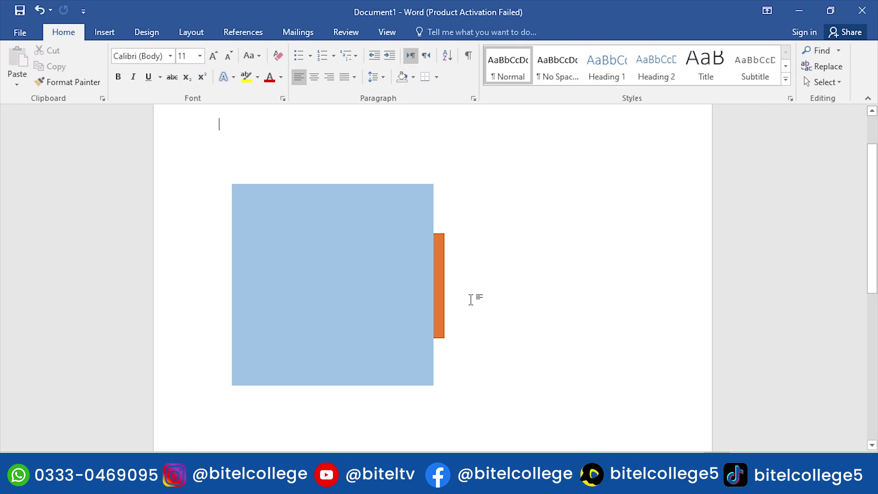
click(443, 297)
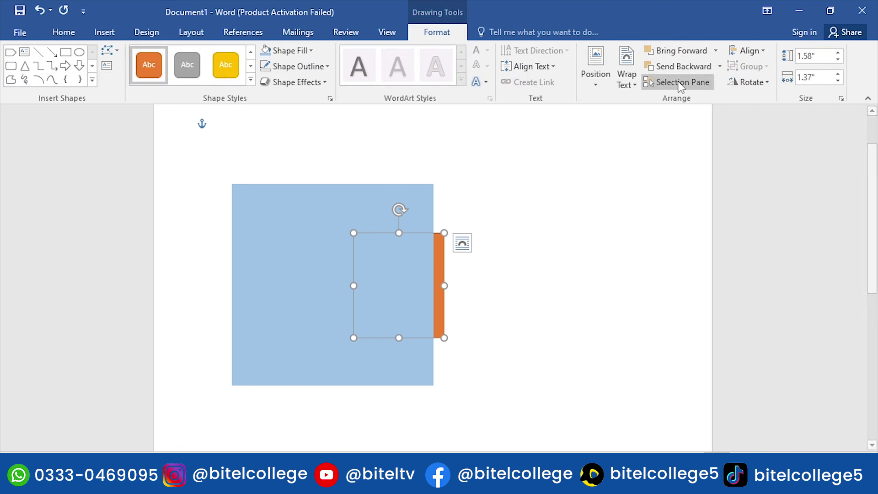
click(674, 54)
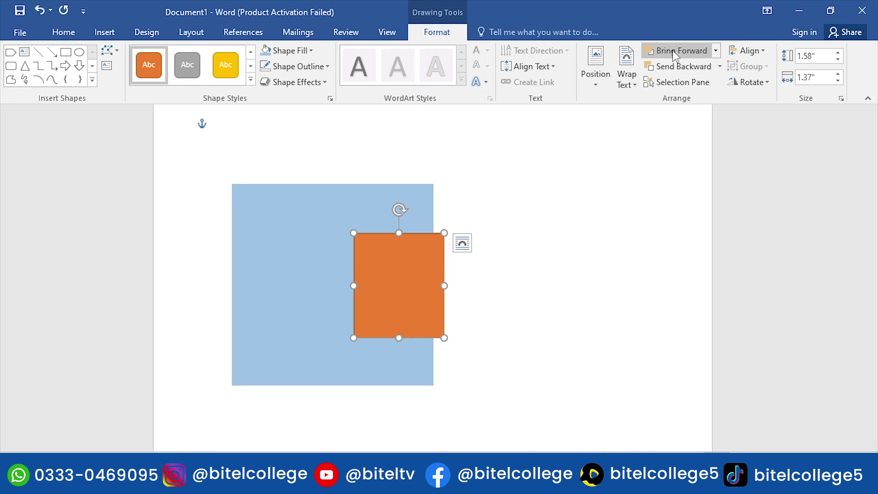
click(109, 34)
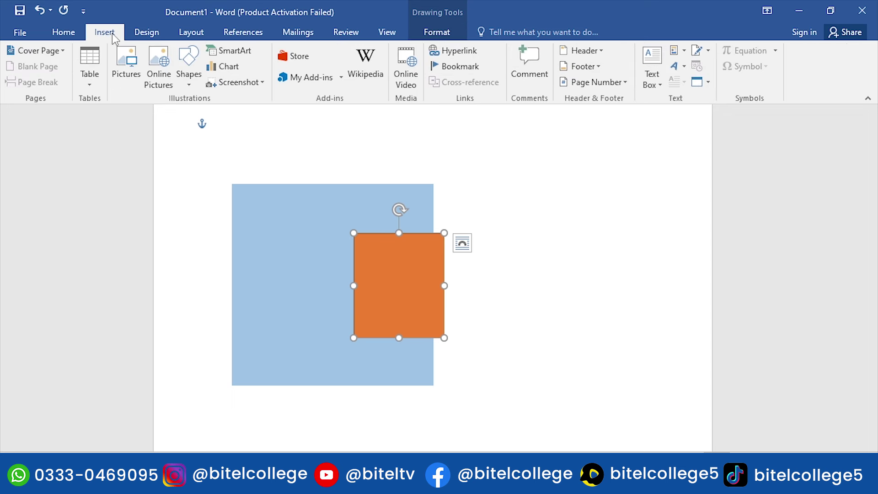